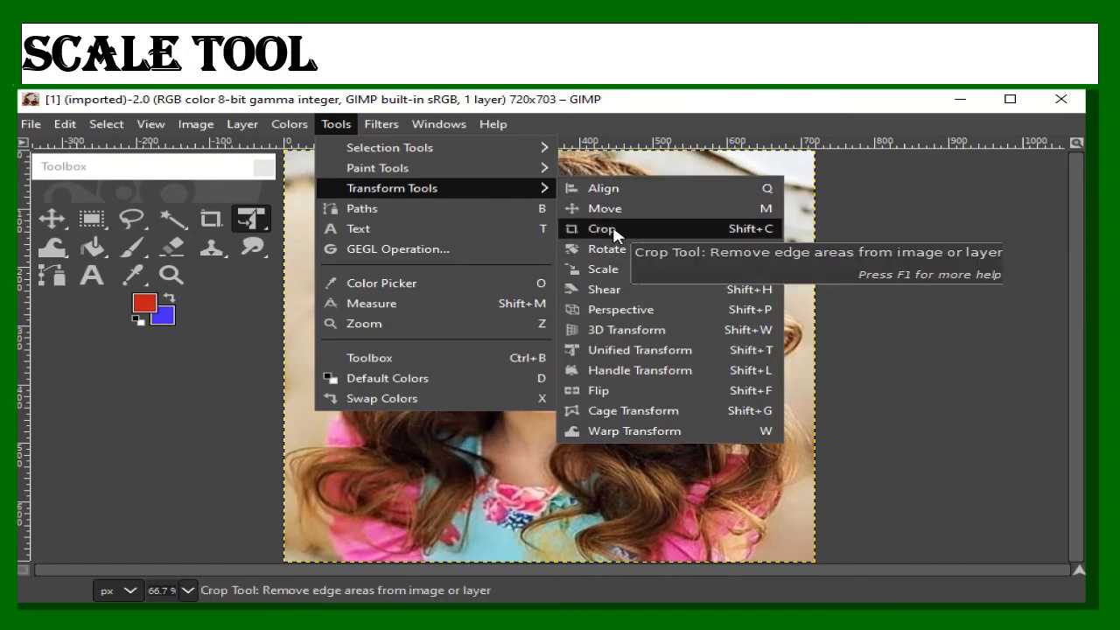
# Start scaling the portrait layer with the Scale tool and set its width to 284 px.
pyautogui.click(602, 270)
pyautogui.click(598, 274)
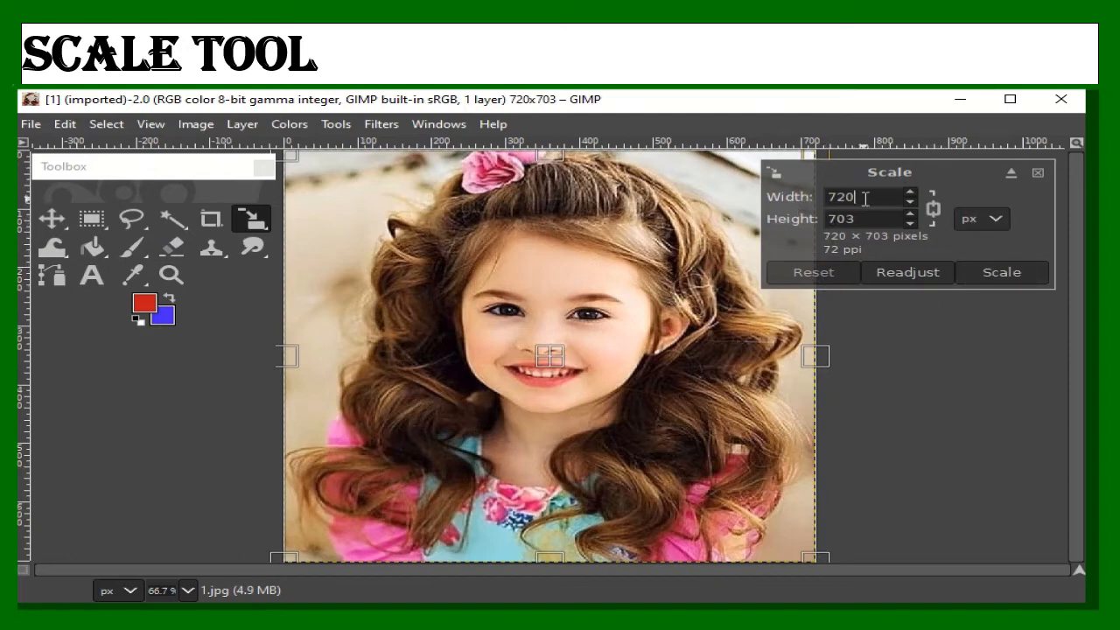
pyautogui.press('BackSpace')
pyautogui.press('BackSpace')
pyautogui.press('BackSpace')
pyautogui.write('284')
# Set the scale height to 177 px and apply the scaling to the portrait layer.
pyautogui.click(863, 217)
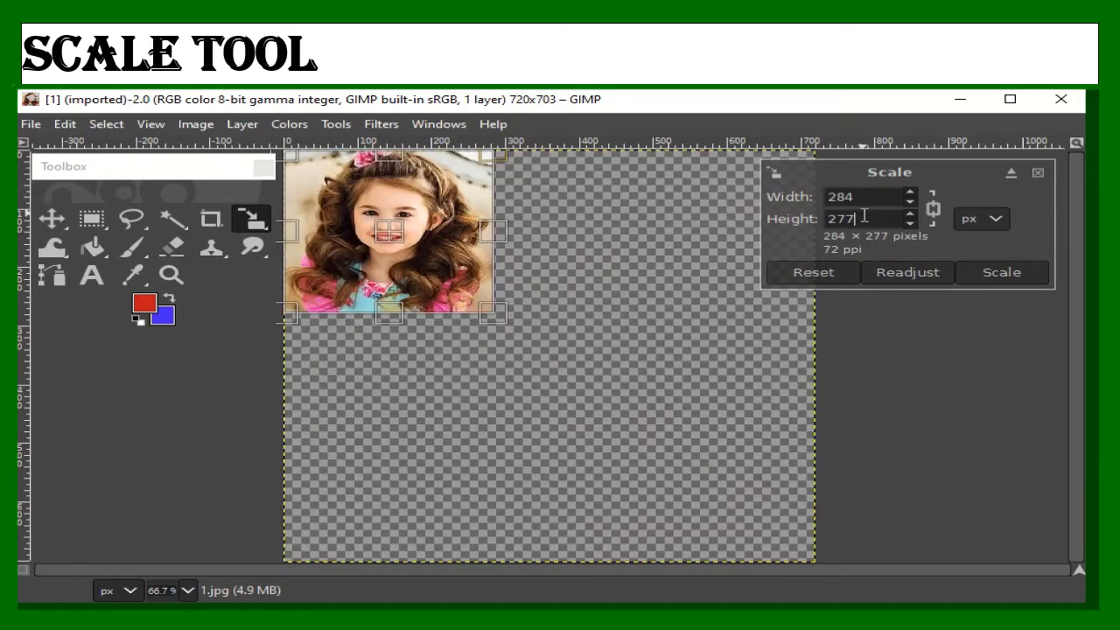
pyautogui.press('BackSpace')
pyautogui.press('BackSpace')
pyautogui.press('BackSpace')
pyautogui.write('177')
pyautogui.click(992, 274)
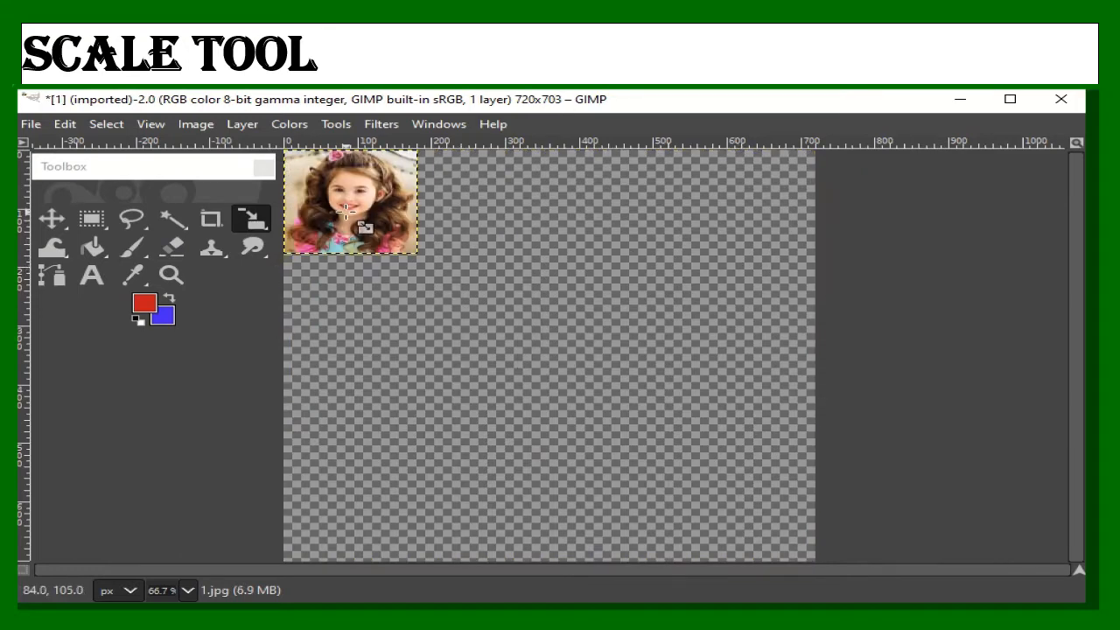
pyautogui.moveTo(346, 209); pyautogui.dragTo(554, 360)
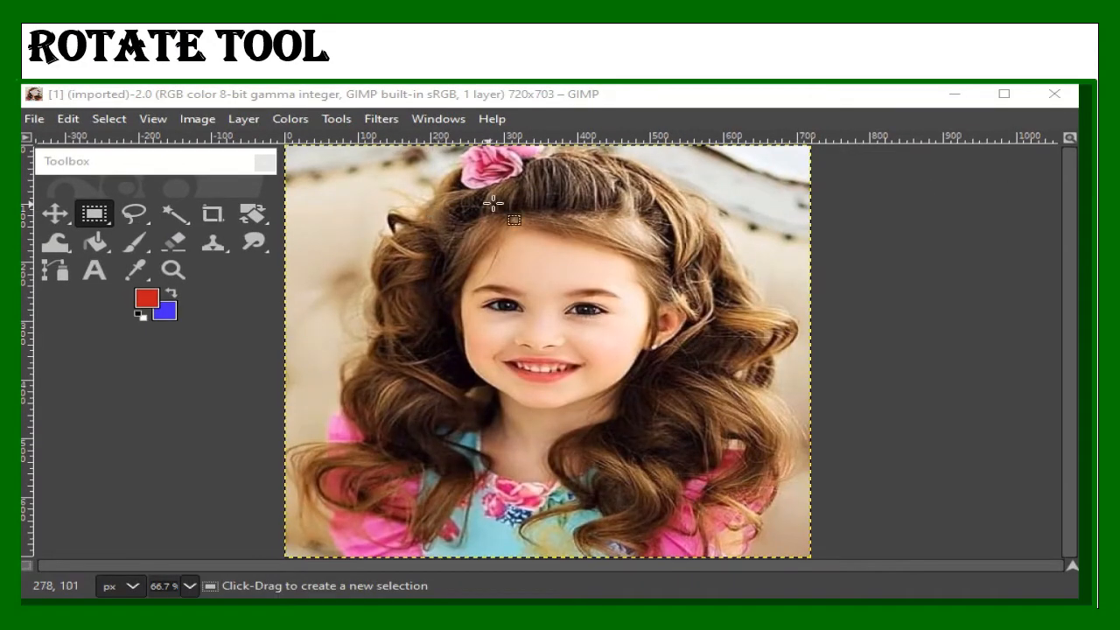
# Make a rectangular selection around the girl's face and start rotating it with an angle of 21.80 degrees.
pyautogui.click(97, 214)
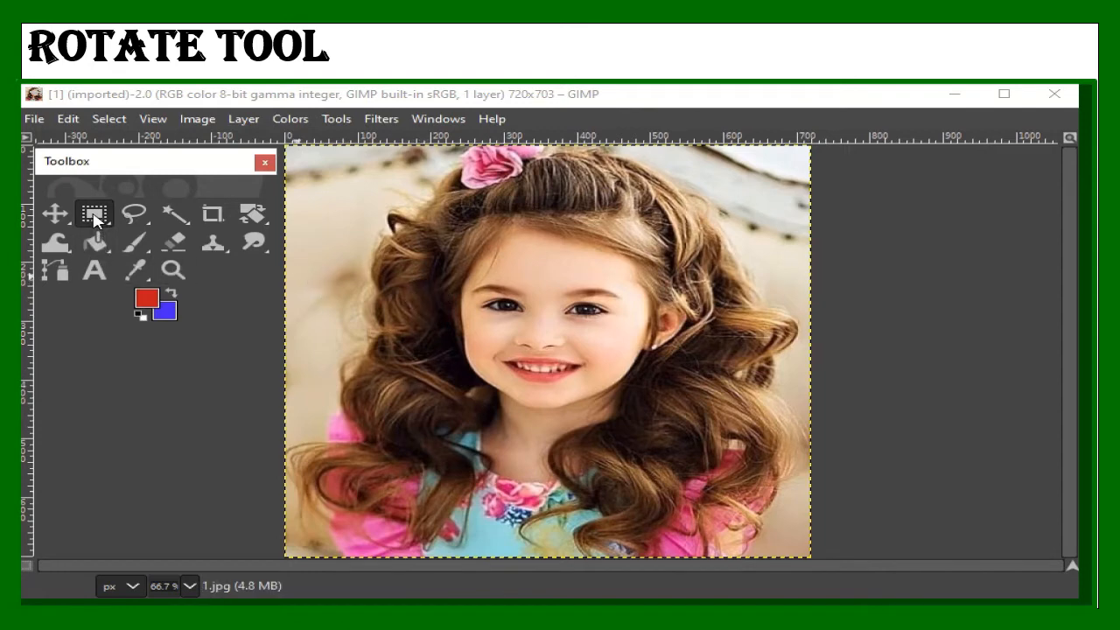
pyautogui.moveTo(445, 278); pyautogui.dragTo(688, 409)
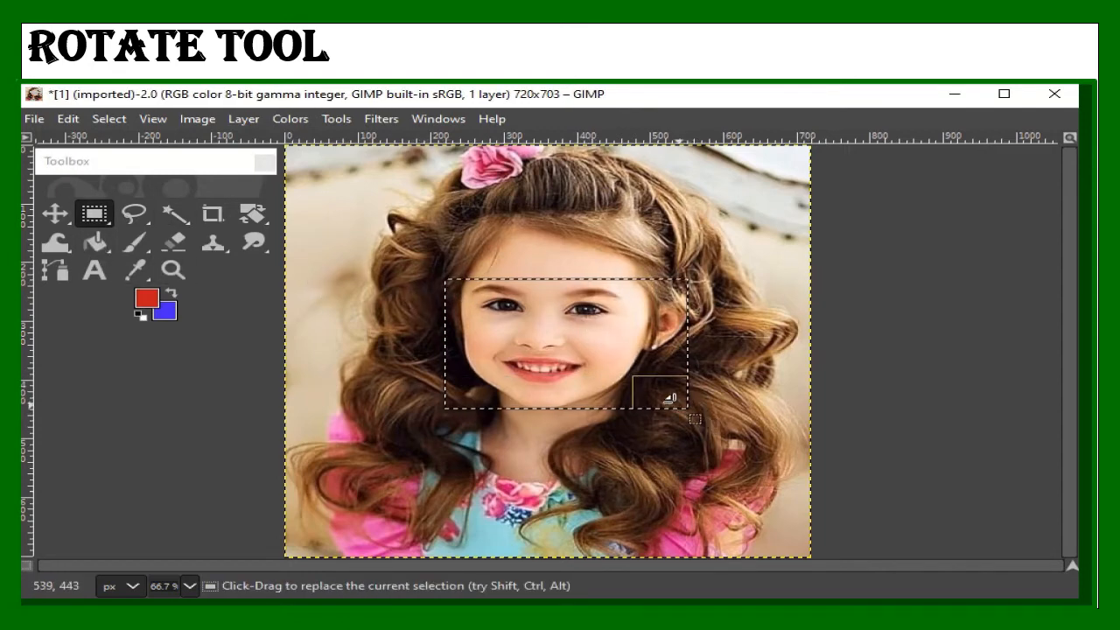
pyautogui.click(335, 121)
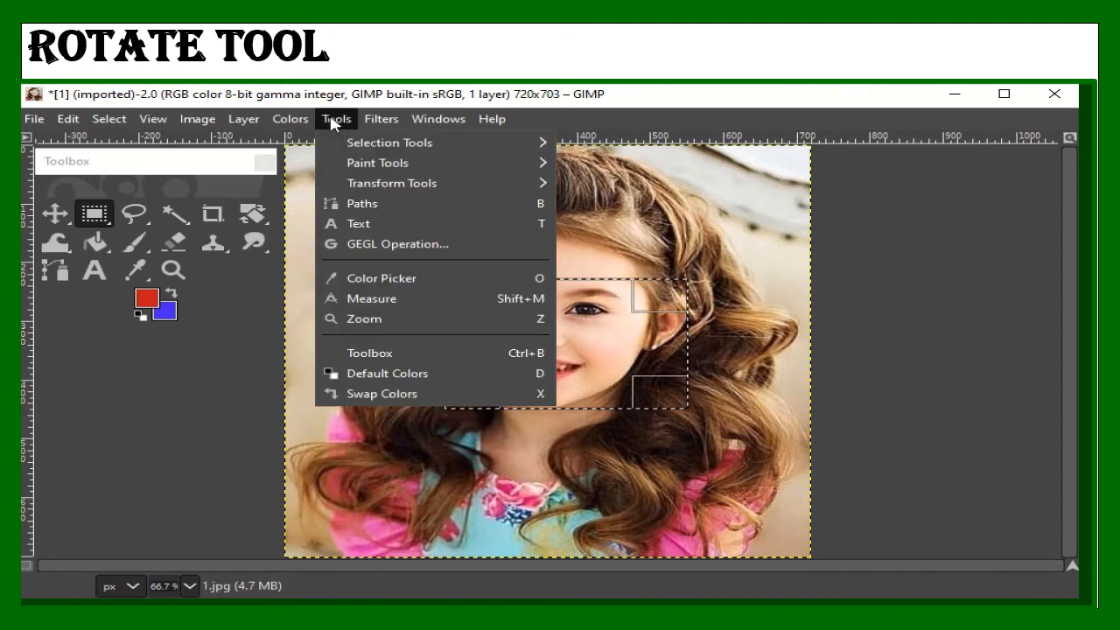
pyautogui.moveTo(510, 190)
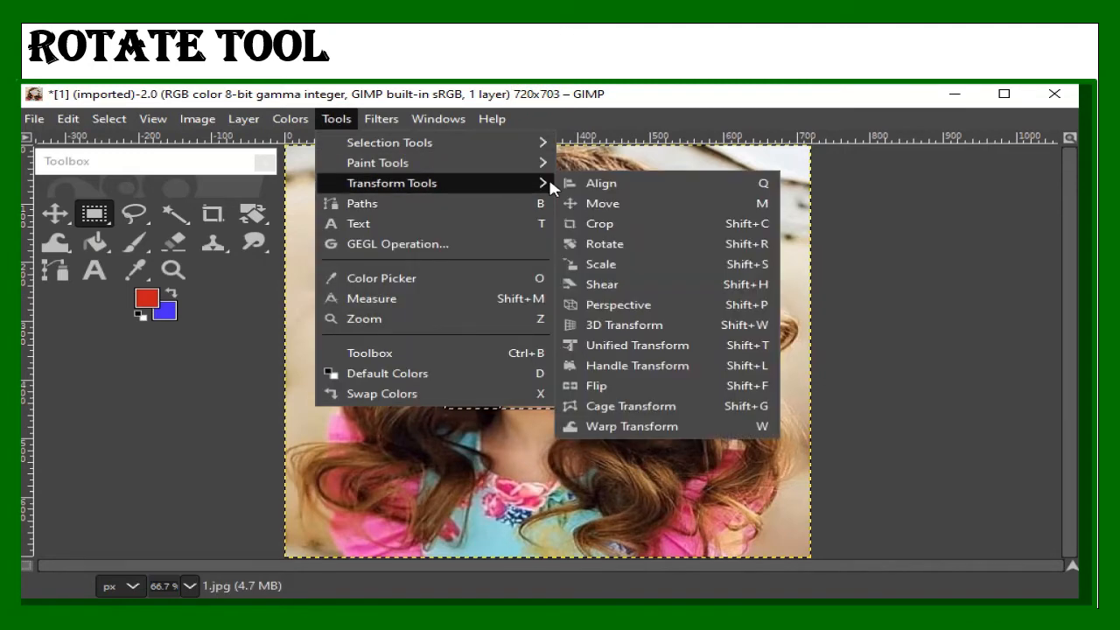
pyautogui.click(634, 245)
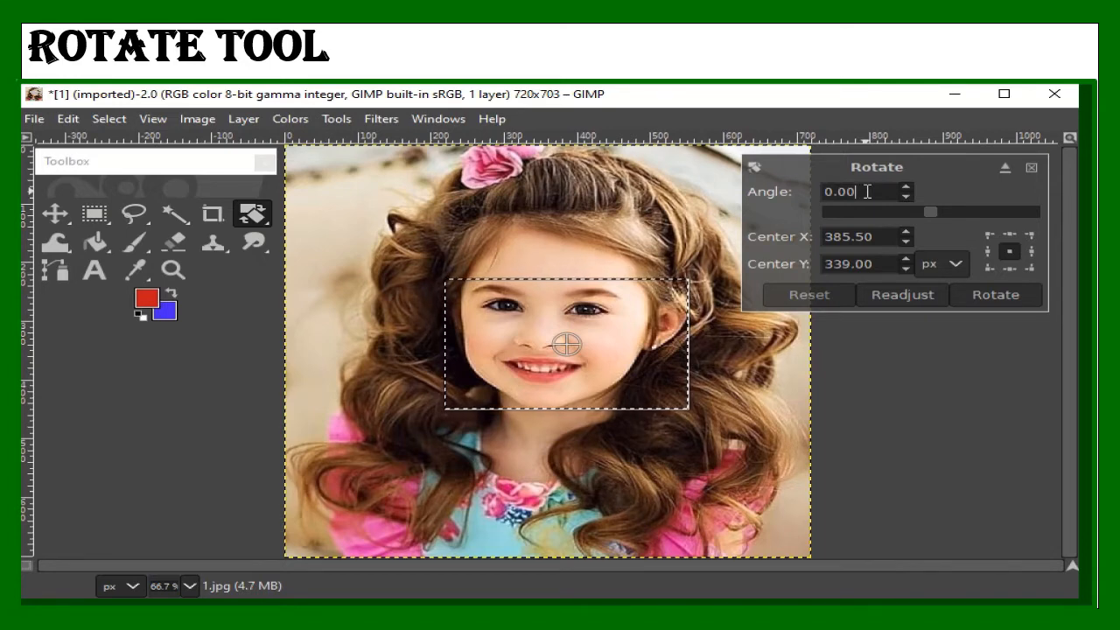
pyautogui.press('BackSpace')
pyautogui.press('BackSpace')
pyautogui.press('BackSpace')
pyautogui.write('21.80')
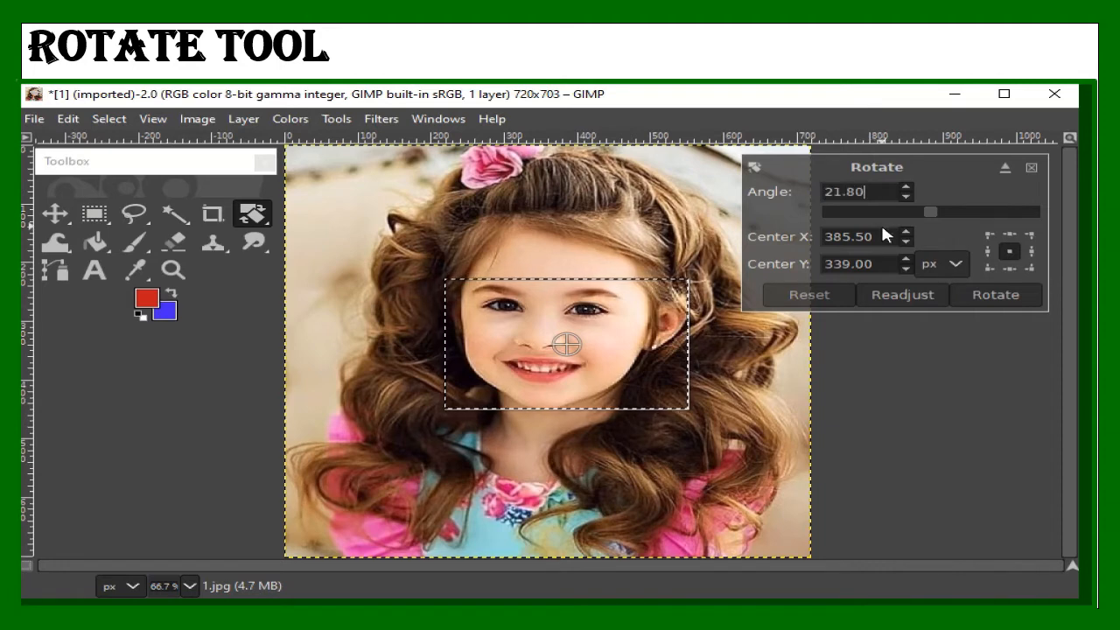
# Set the rotation's Center X to 142.00 px.
pyautogui.click(887, 235)
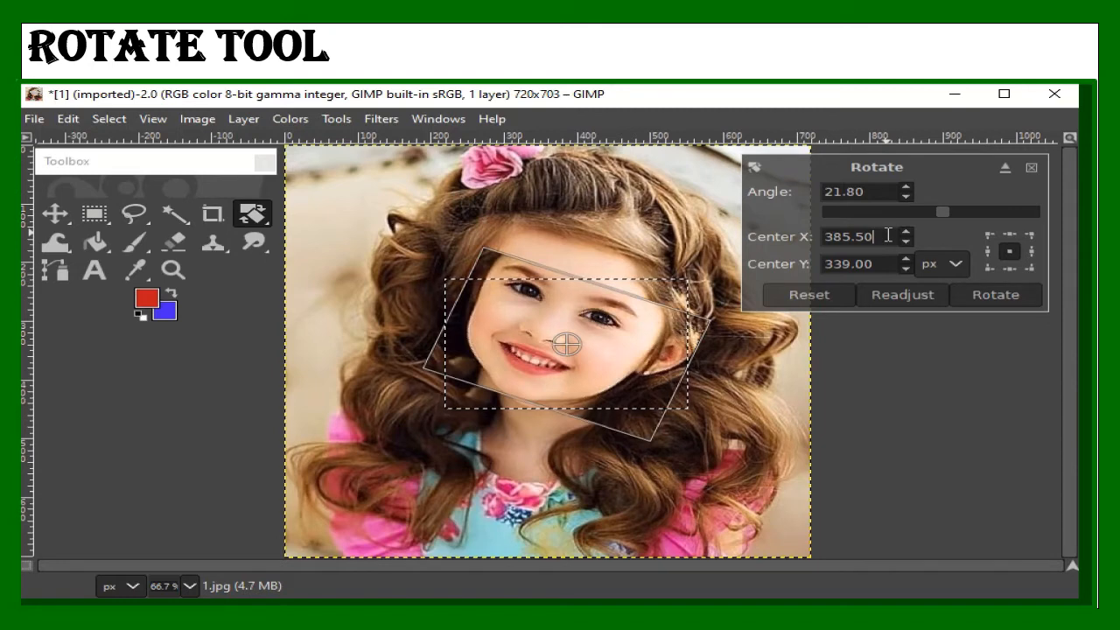
pyautogui.press('BackSpace')
pyautogui.press('BackSpace')
pyautogui.press('BackSpace')
pyautogui.press('BackSpace')
pyautogui.press('BackSpace')
pyautogui.press('BackSpace')
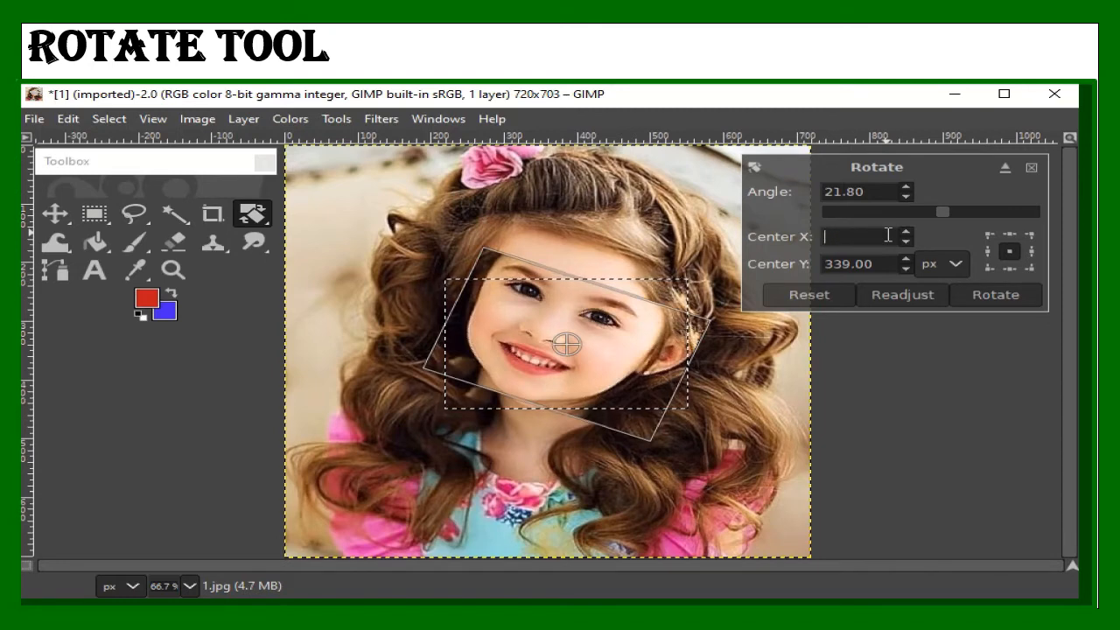
pyautogui.write('142.0')
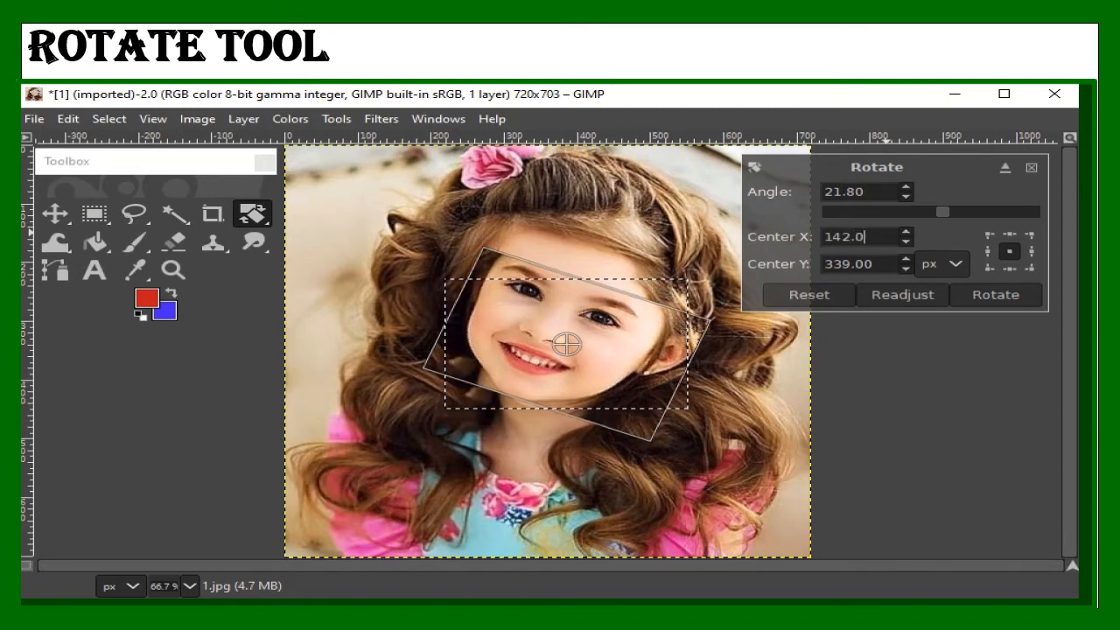
# Set the rotation's Center Y to 88.50 px and apply the rotation to the selected face.
pyautogui.click(895, 265)
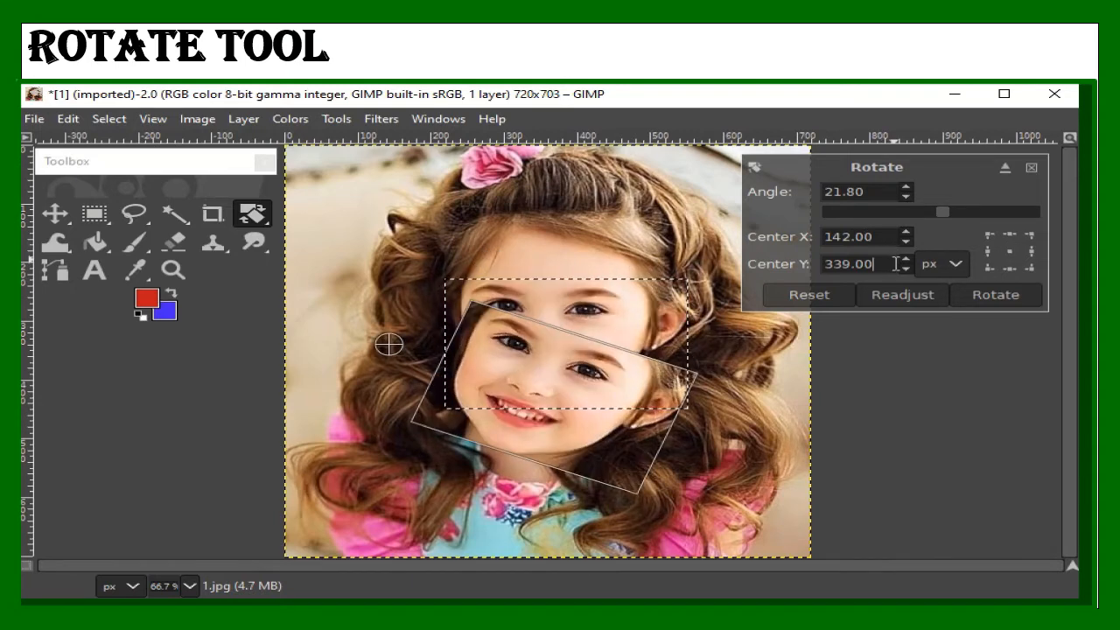
pyautogui.press('BackSpace')
pyautogui.press('BackSpace')
pyautogui.press('BackSpace')
pyautogui.press('BackSpace')
pyautogui.press('BackSpace')
pyautogui.press('BackSpace')
pyautogui.write('8')
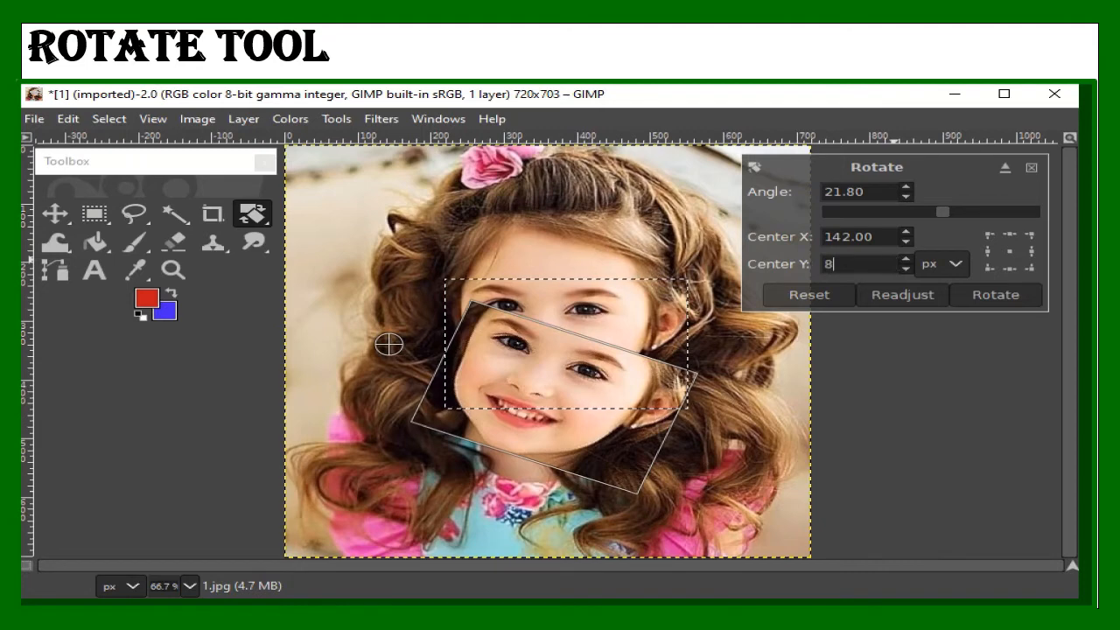
pyautogui.write('8.50')
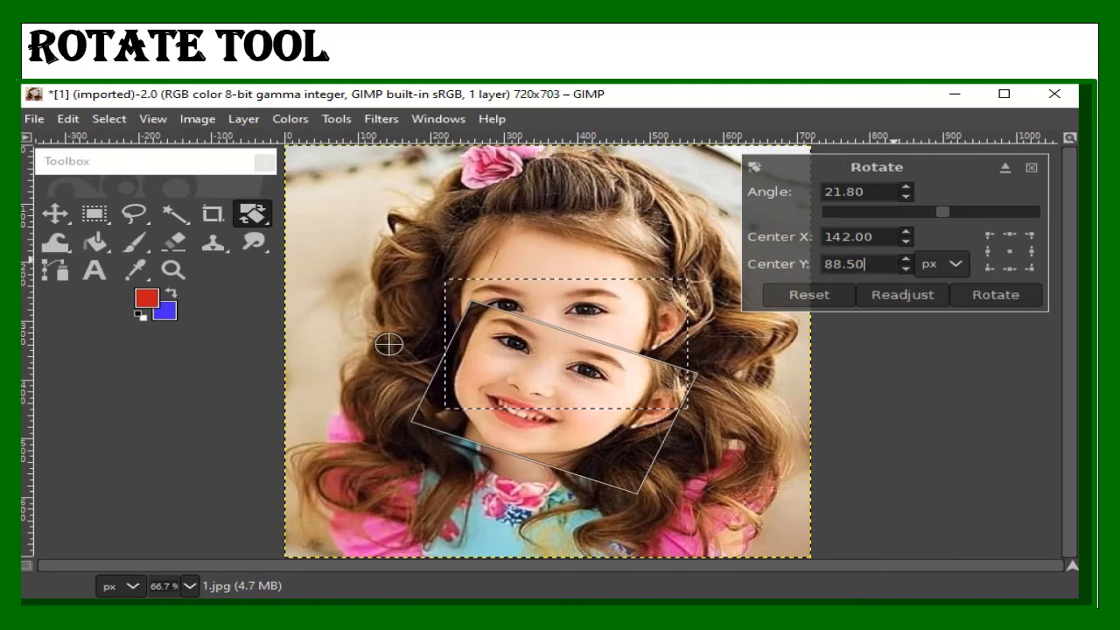
pyautogui.click(984, 295)
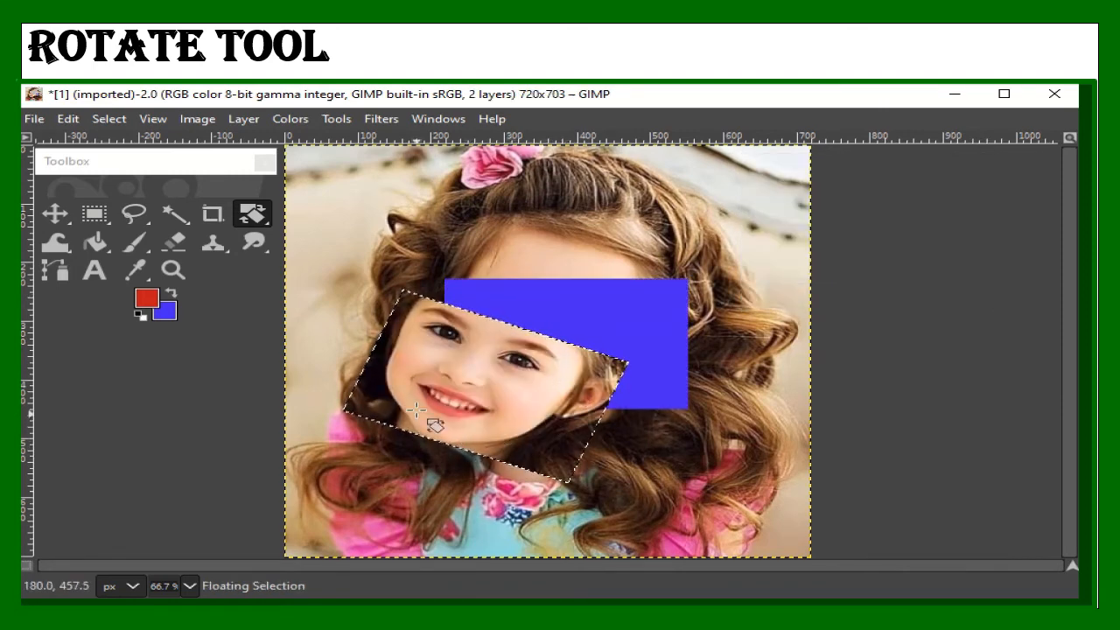
pyautogui.click(458, 383)
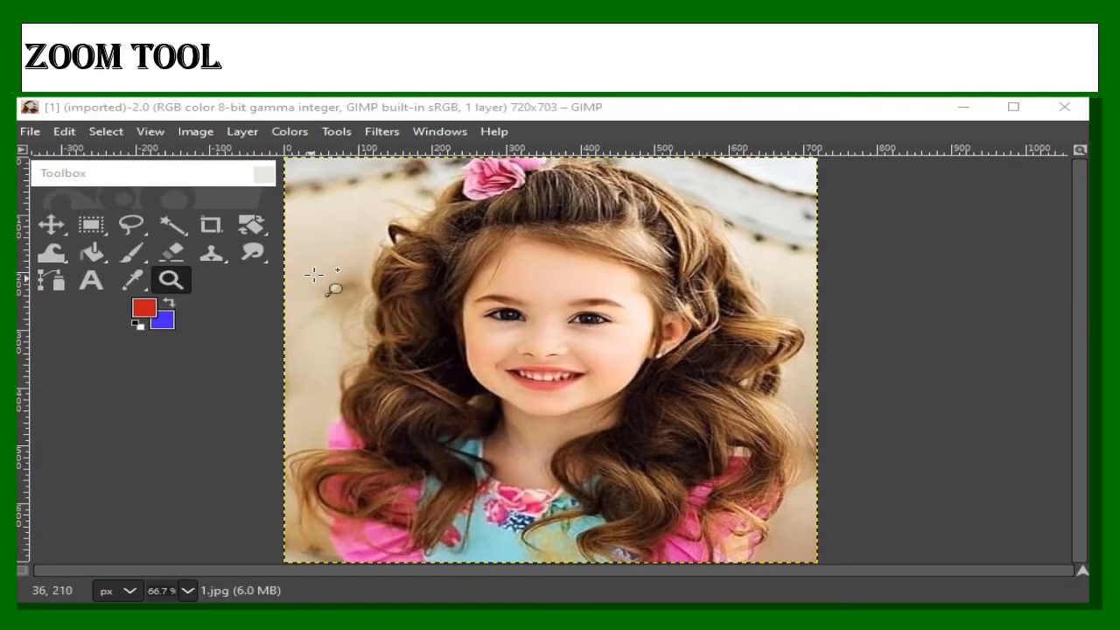
# Zoom in on the girl's face with the Zoom tool, continuing on her cheek up to 800 %.
pyautogui.click(171, 279)
pyautogui.click(171, 279)
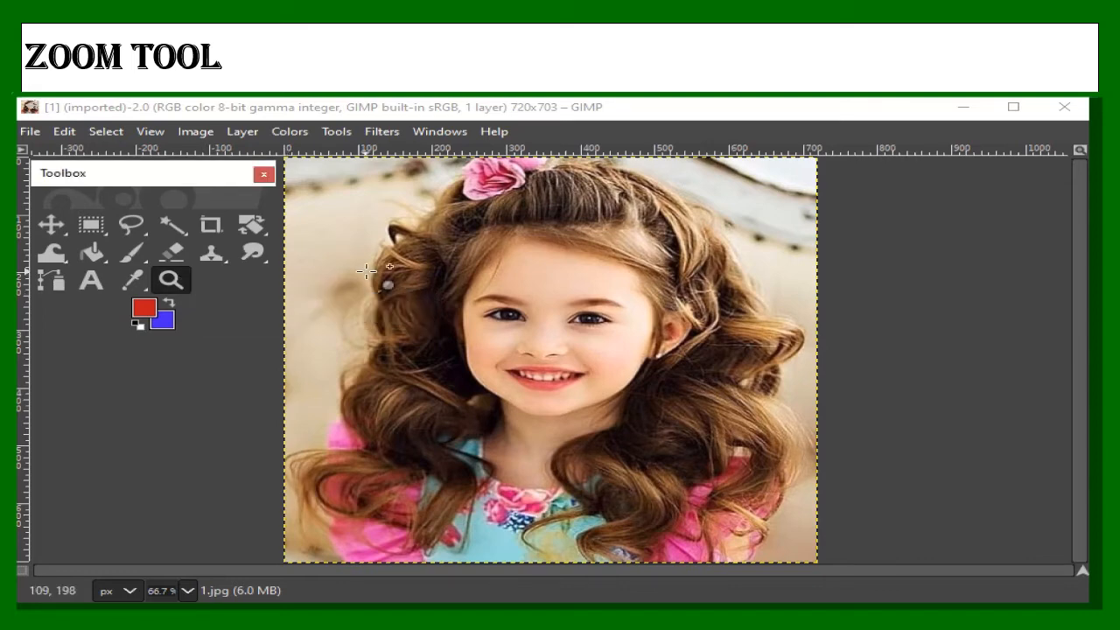
pyautogui.moveTo(471, 280); pyautogui.dragTo(644, 390)
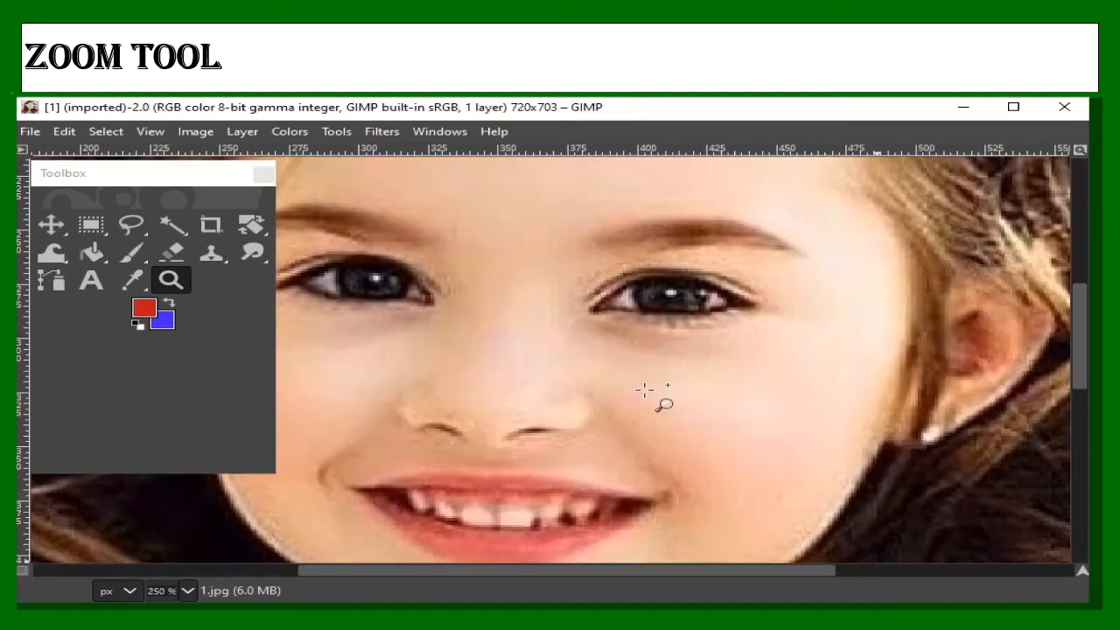
pyautogui.click(691, 361)
pyautogui.click(691, 361)
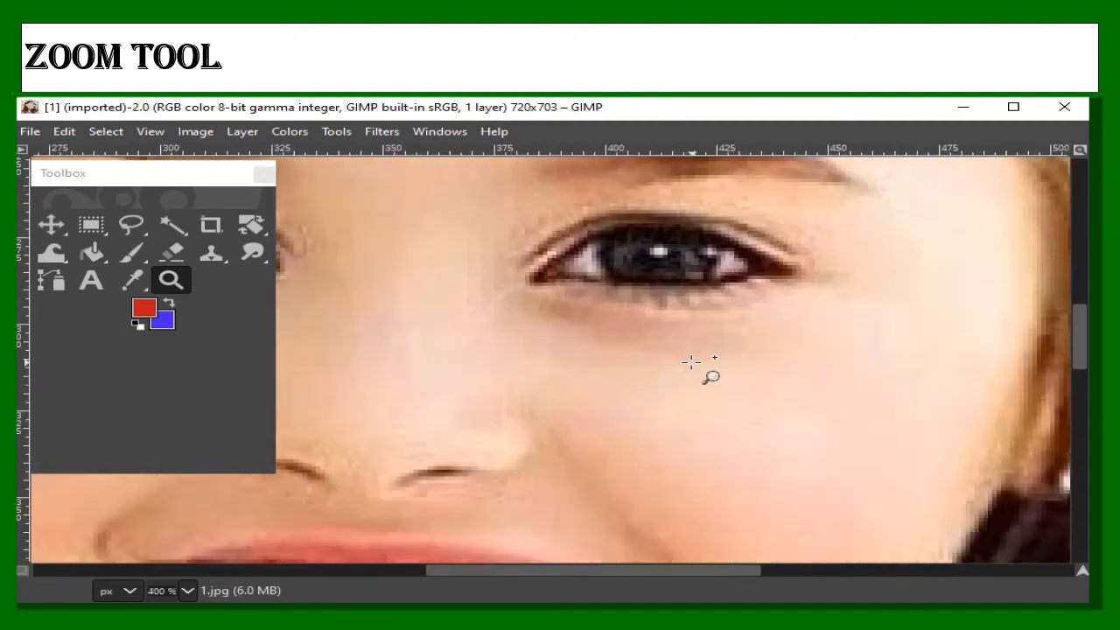
pyautogui.click(691, 361)
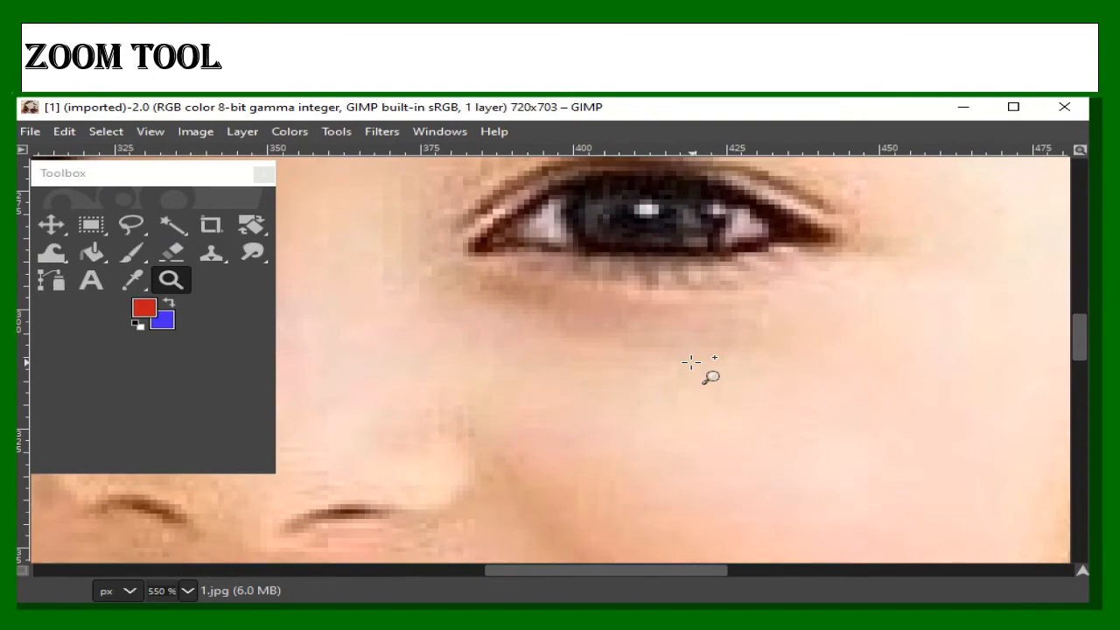
pyautogui.click(691, 361)
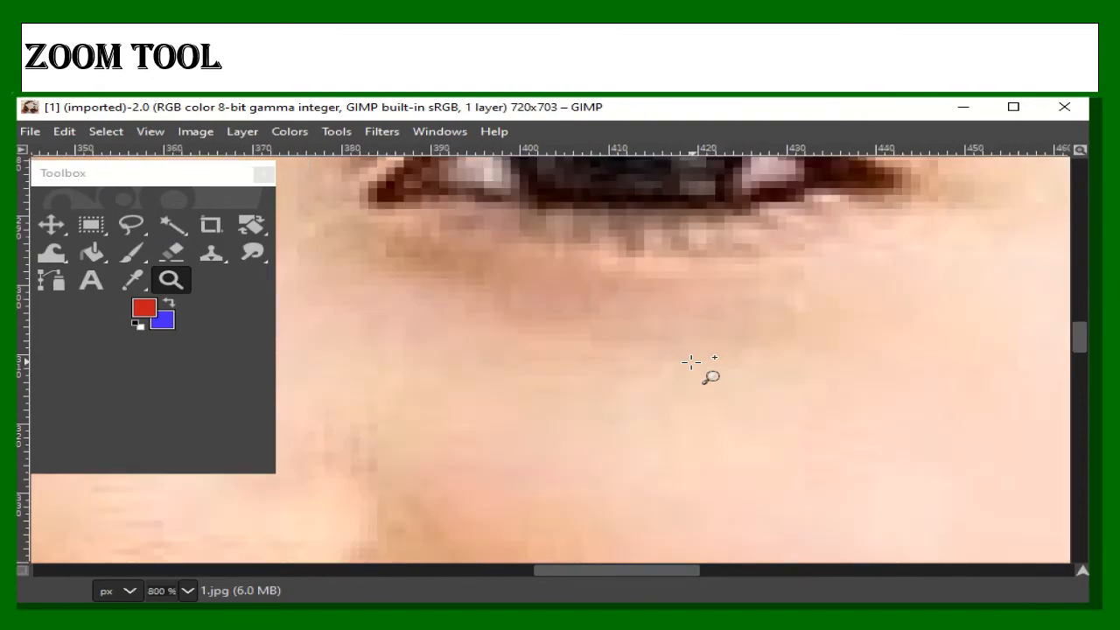
# Zoom back out from the cheek with the Zoom tool, to less than 150 %.
pyautogui.keyDown('ctrl'); pyautogui.click(691, 362); pyautogui.keyUp('ctrl')
pyautogui.keyDown('ctrl'); pyautogui.click(691, 362); pyautogui.keyUp('ctrl')
pyautogui.keyDown('ctrl'); pyautogui.click(691, 361); pyautogui.keyUp('ctrl')
pyautogui.keyDown('ctrl'); pyautogui.click(691, 361); pyautogui.keyUp('ctrl')
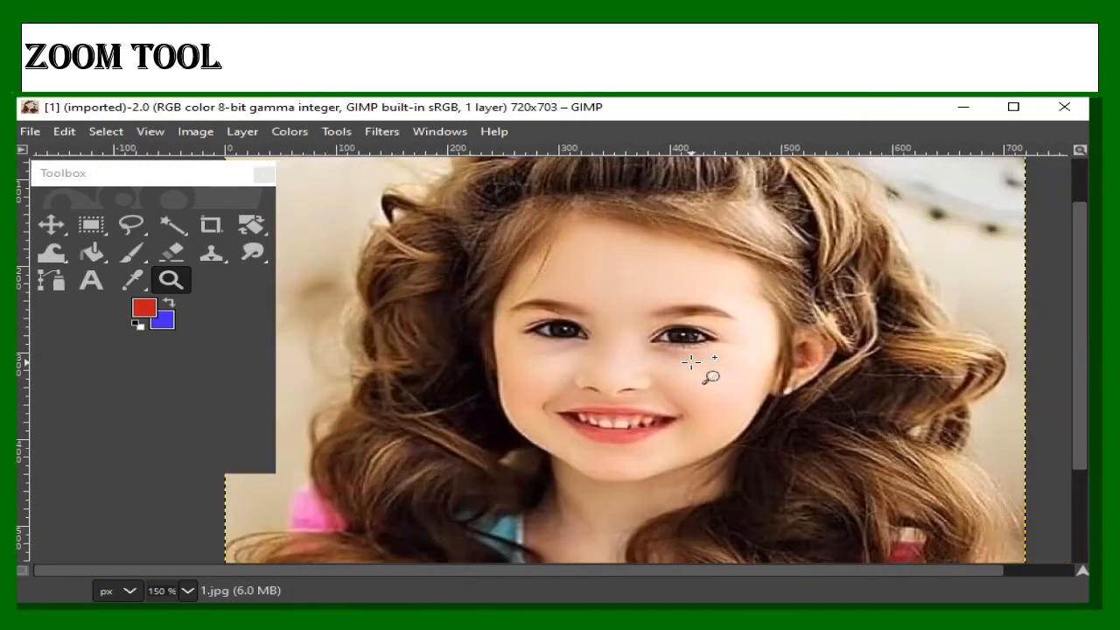
pyautogui.keyDown('ctrl'); pyautogui.click(691, 362); pyautogui.keyUp('ctrl')
pyautogui.keyDown('ctrl'); pyautogui.click(691, 362); pyautogui.keyUp('ctrl')
pyautogui.keyDown('ctrl'); pyautogui.click(691, 361); pyautogui.keyUp('ctrl')
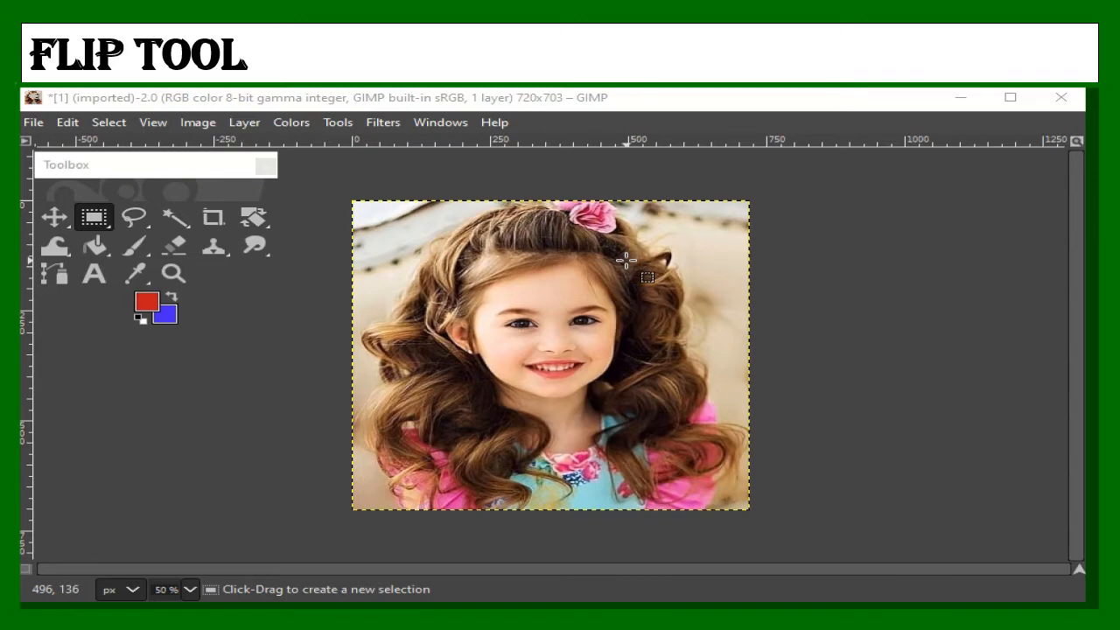
# Flip the whole image horizontally.
pyautogui.click(198, 124)
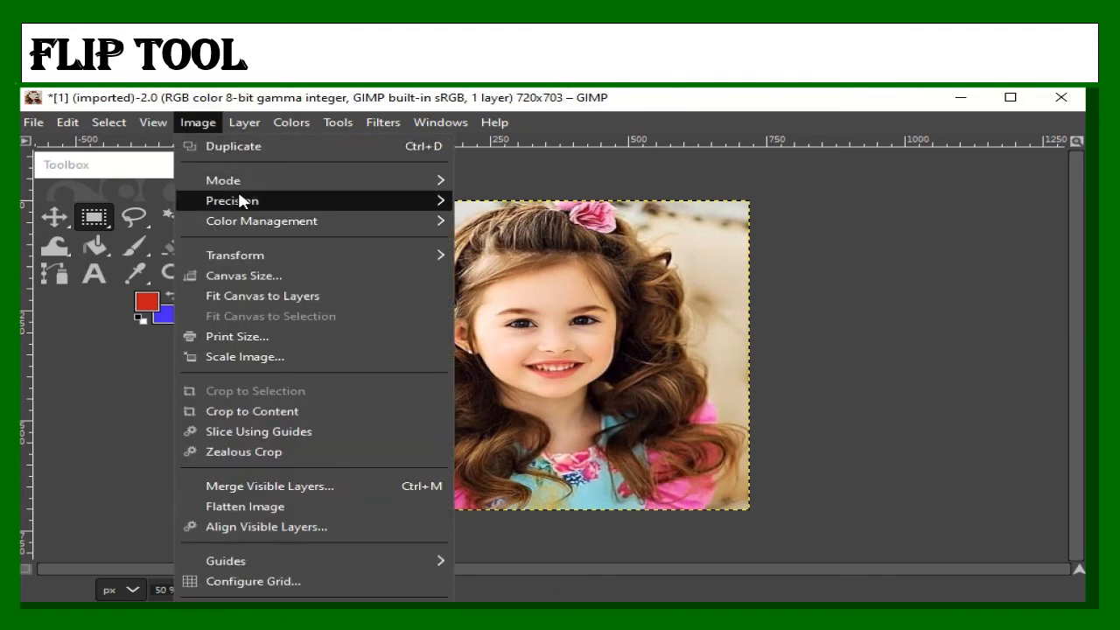
pyautogui.moveTo(389, 265)
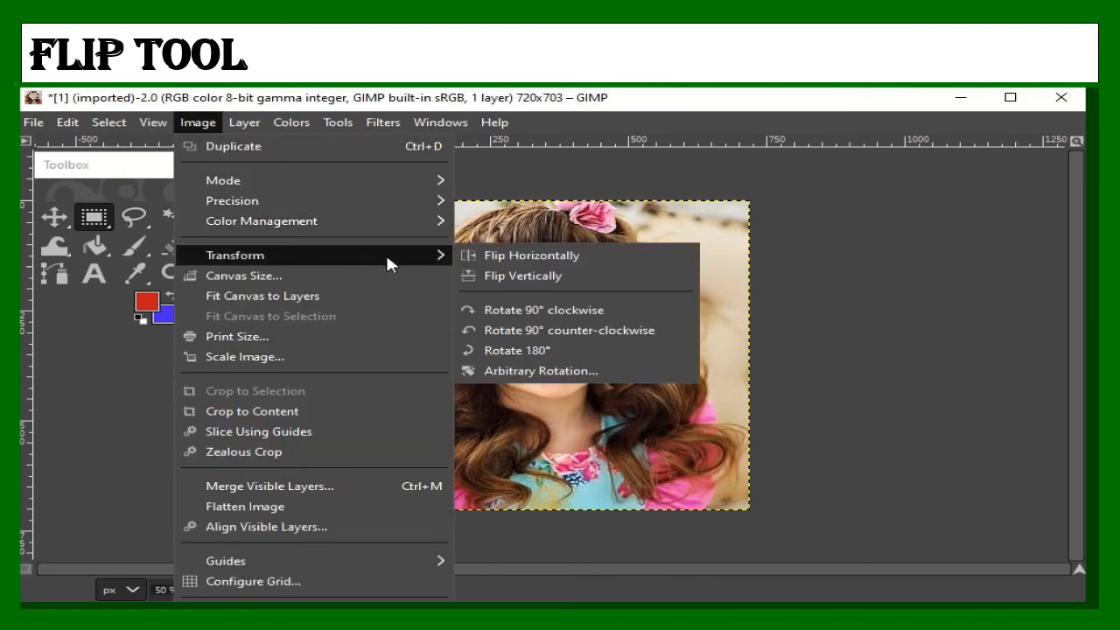
pyautogui.click(522, 258)
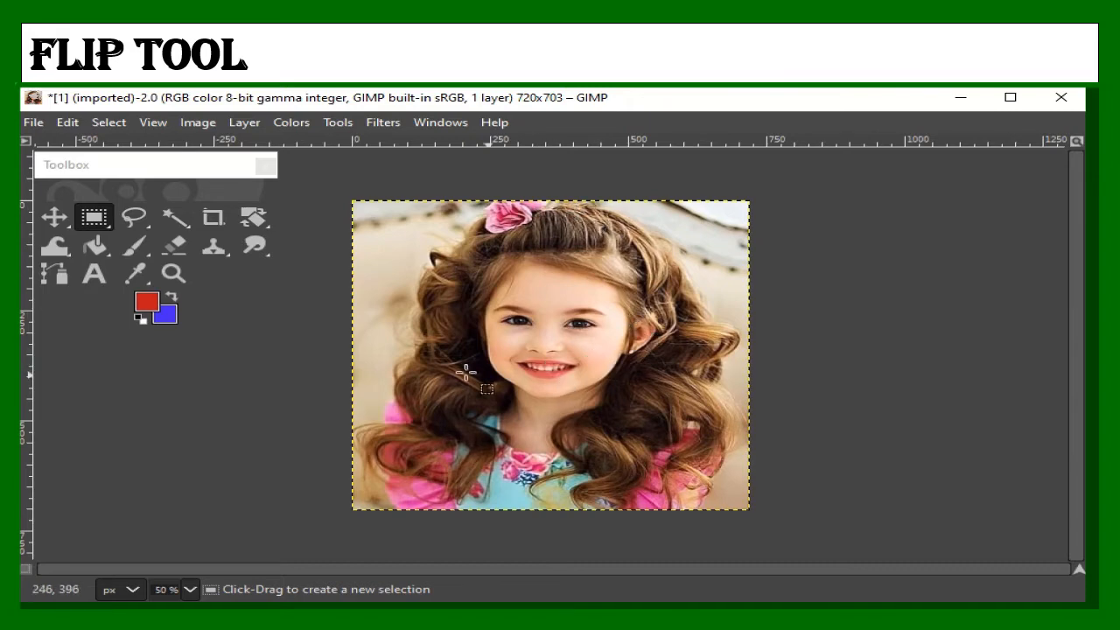
# Flip the whole image vertically and bring up the image transform commands again.
pyautogui.click(204, 125)
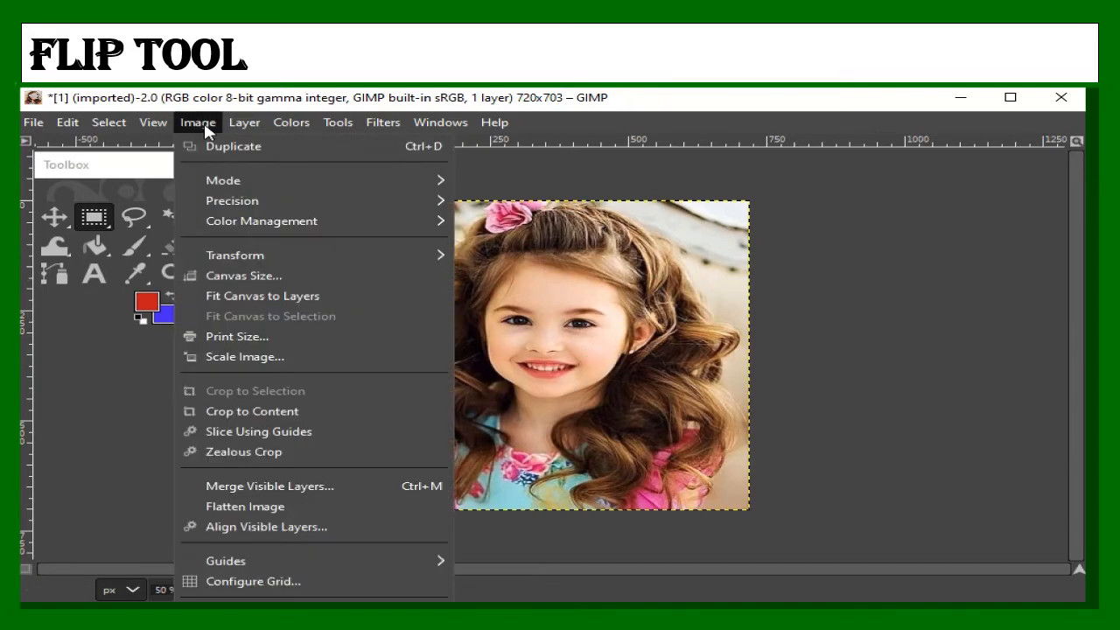
pyautogui.moveTo(421, 252)
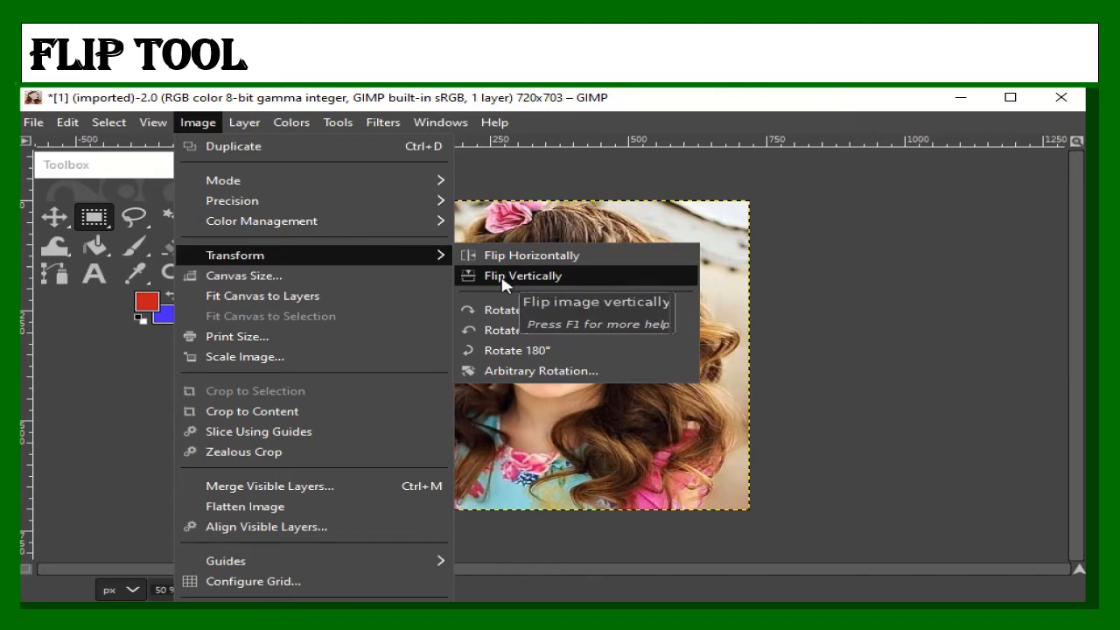
pyautogui.click(504, 278)
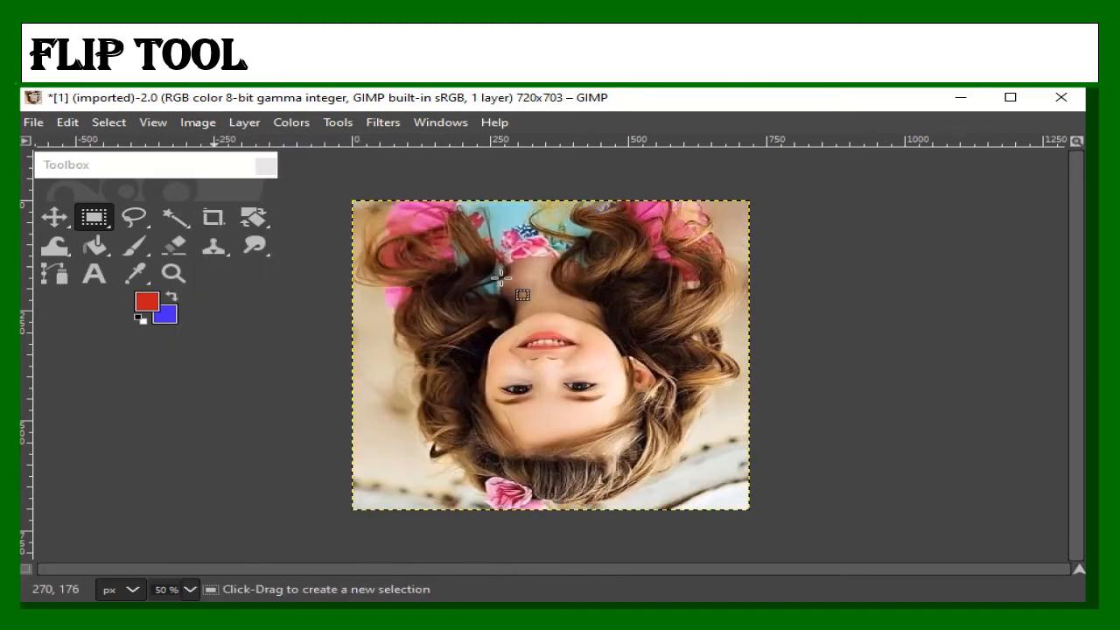
pyautogui.click(205, 122)
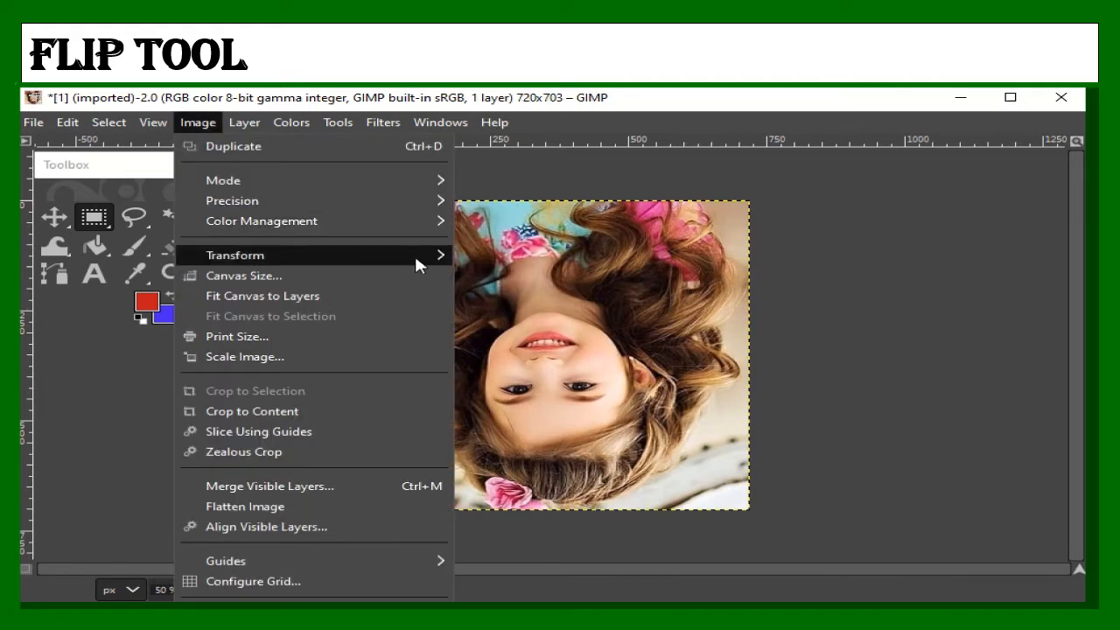
pyautogui.moveTo(431, 255)
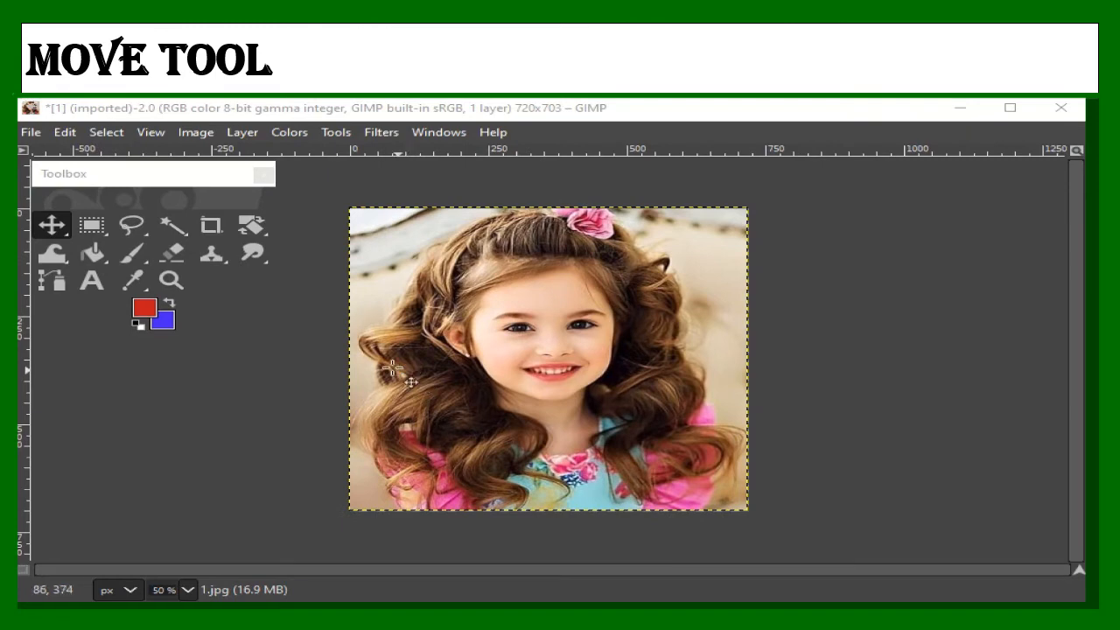
# Use the Move tool to shift the portrait layer about 350 px to the right, then drag it back to the left.
pyautogui.click(59, 226)
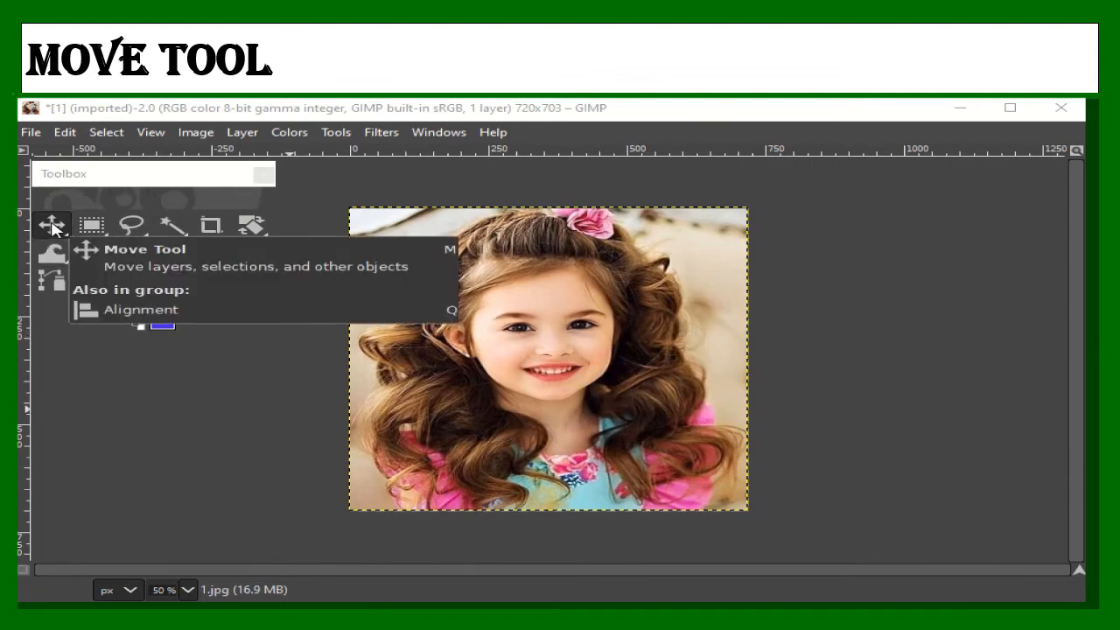
pyautogui.click(336, 133)
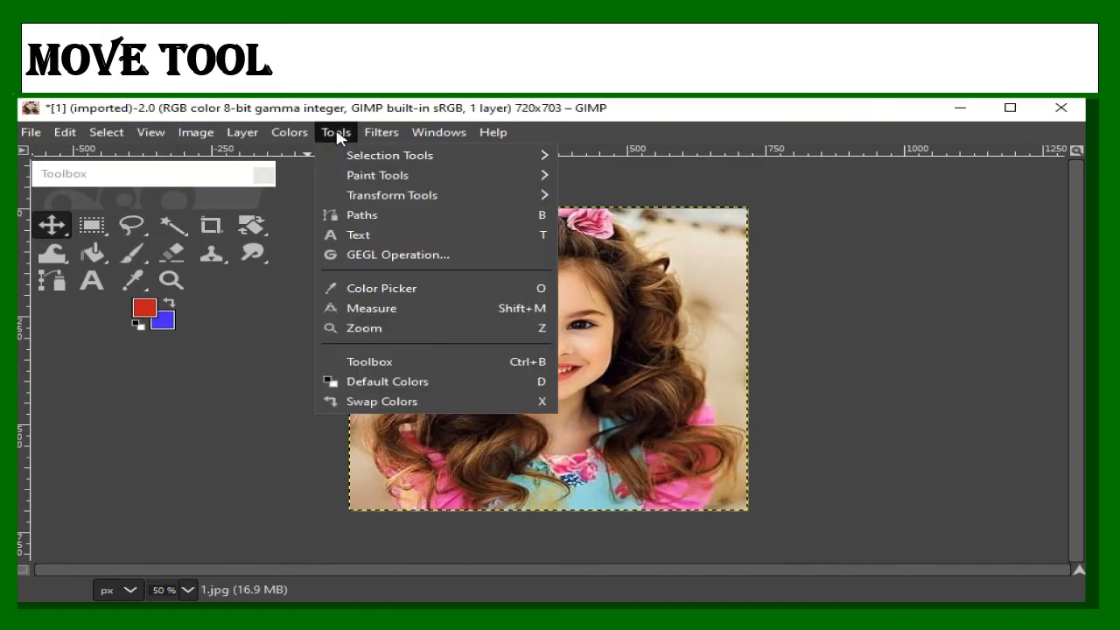
pyautogui.moveTo(558, 200)
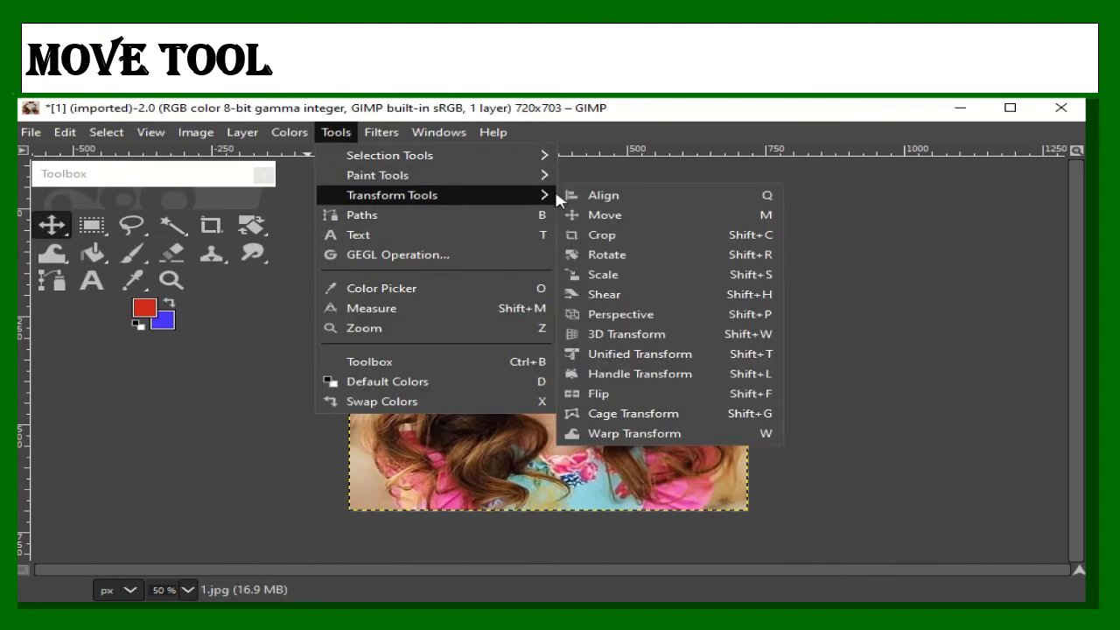
pyautogui.click(627, 216)
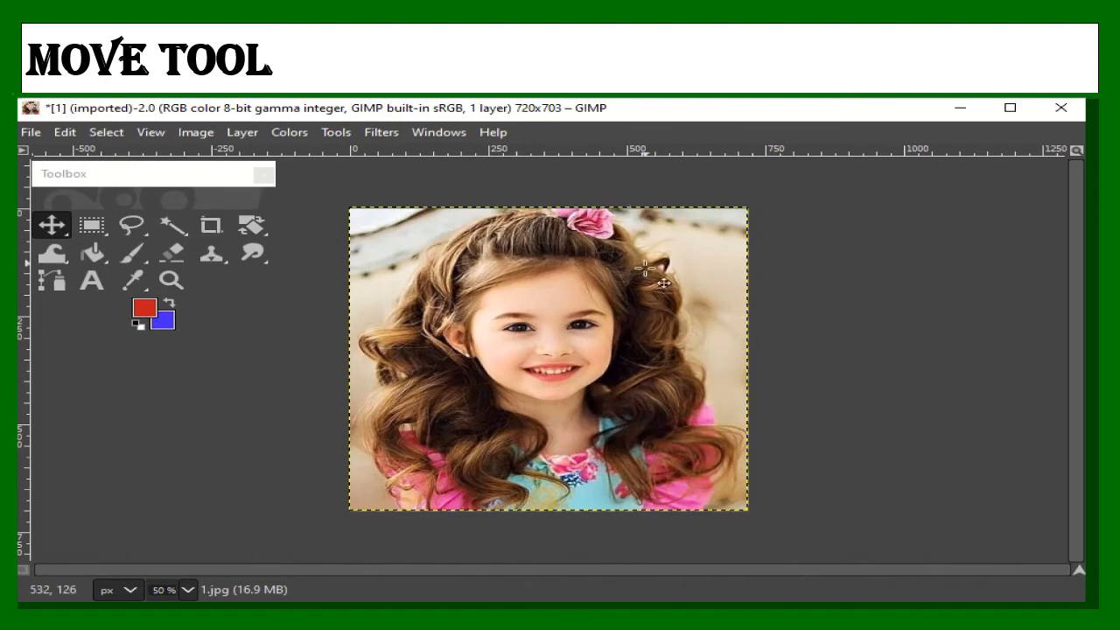
pyautogui.moveTo(533, 342); pyautogui.dragTo(728, 341)
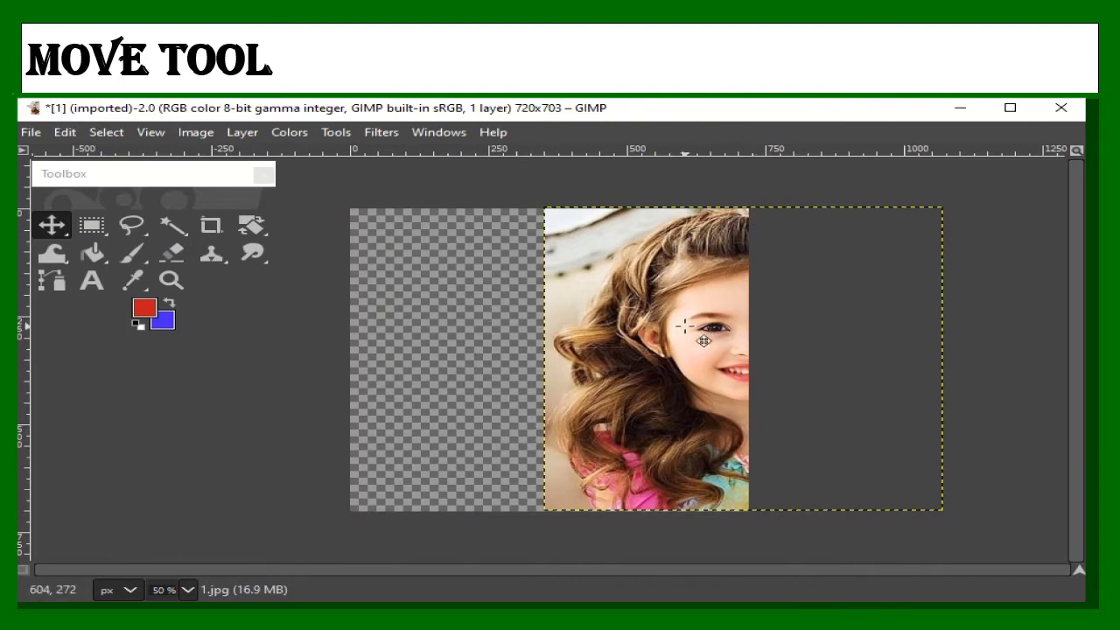
pyautogui.moveTo(684, 327); pyautogui.dragTo(370, 358)
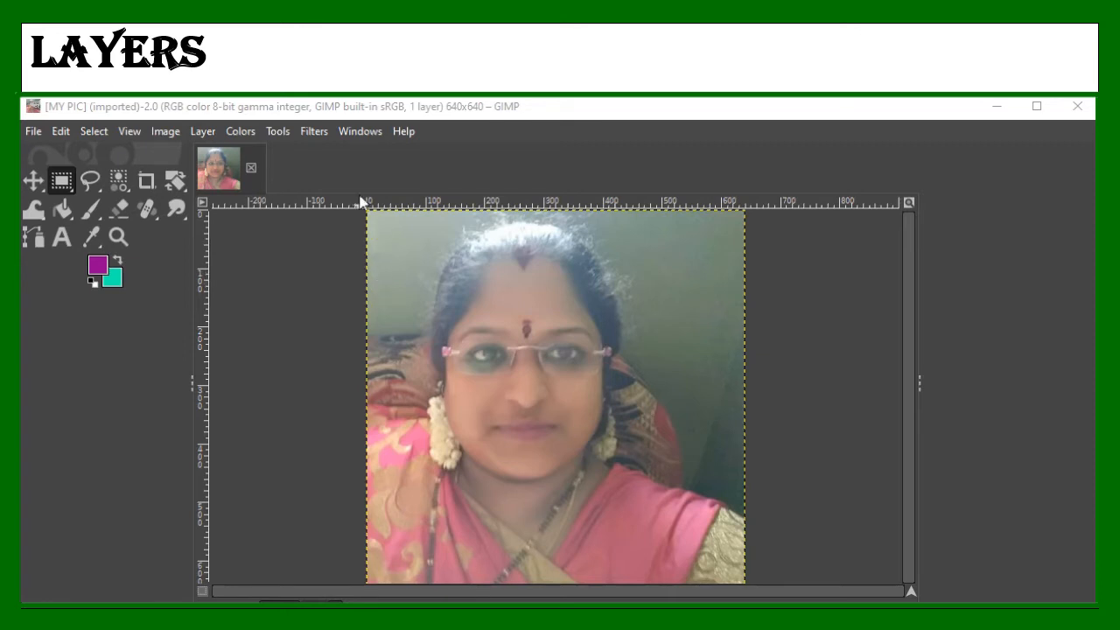
# Show the Layers dockable dialog for the MY PIC image.
pyautogui.click(360, 133)
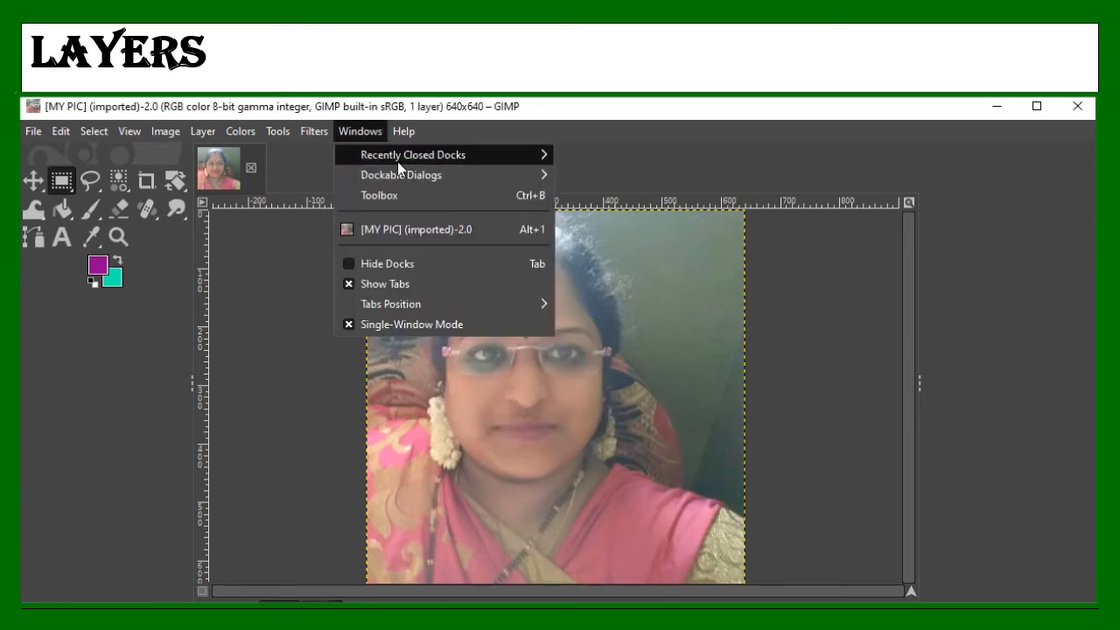
pyautogui.moveTo(464, 175)
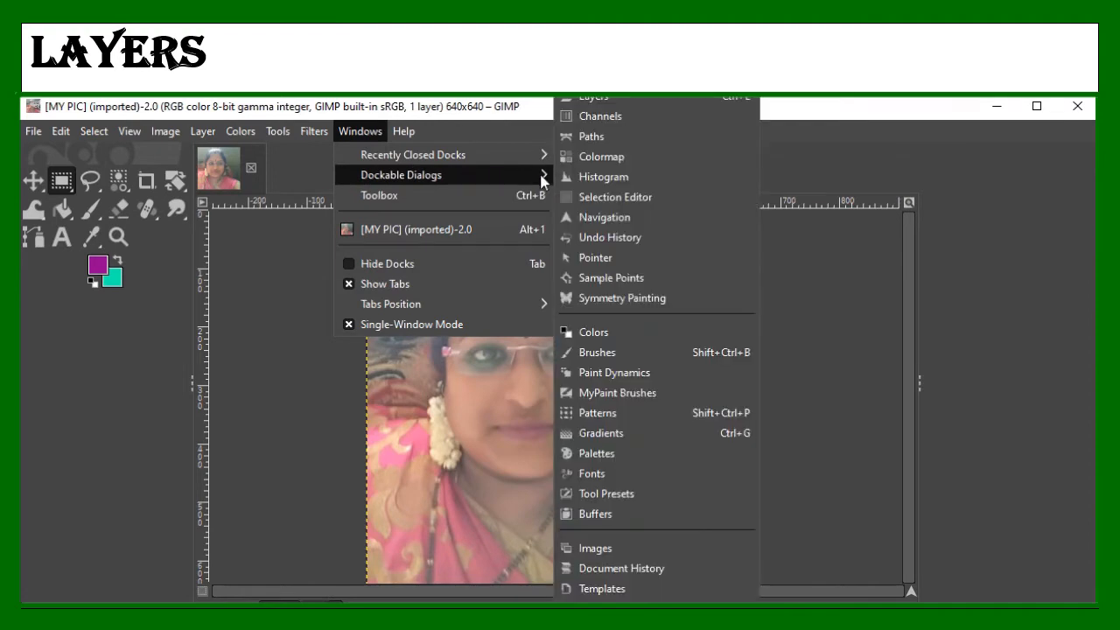
pyautogui.click(600, 98)
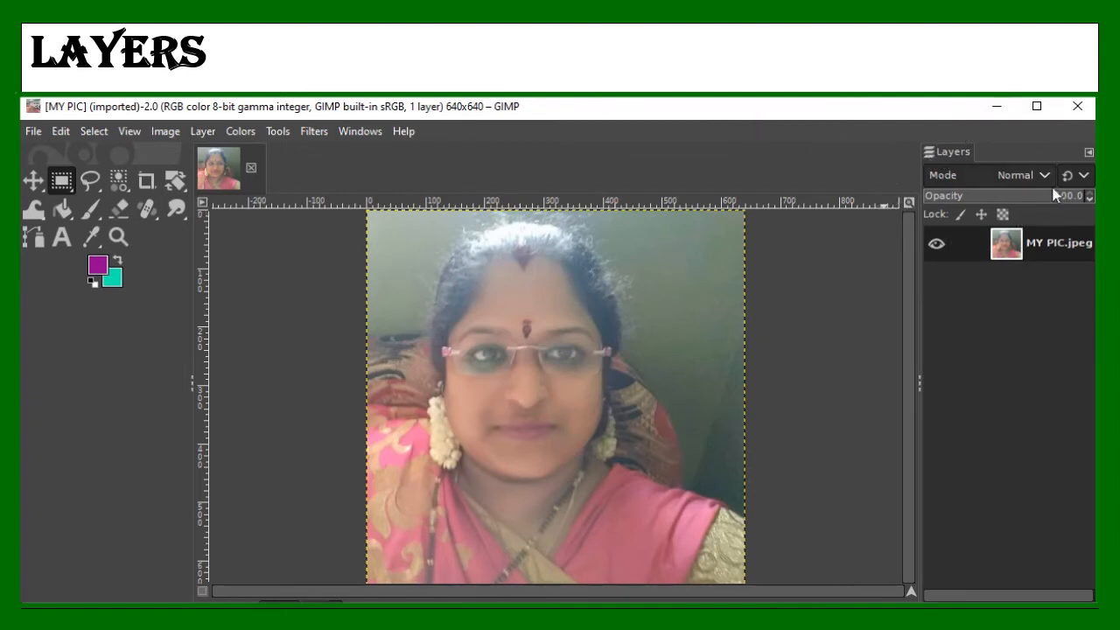
# Look through the available layer commands and blend modes, keeping the layer in Normal mode.
pyautogui.click(1088, 153)
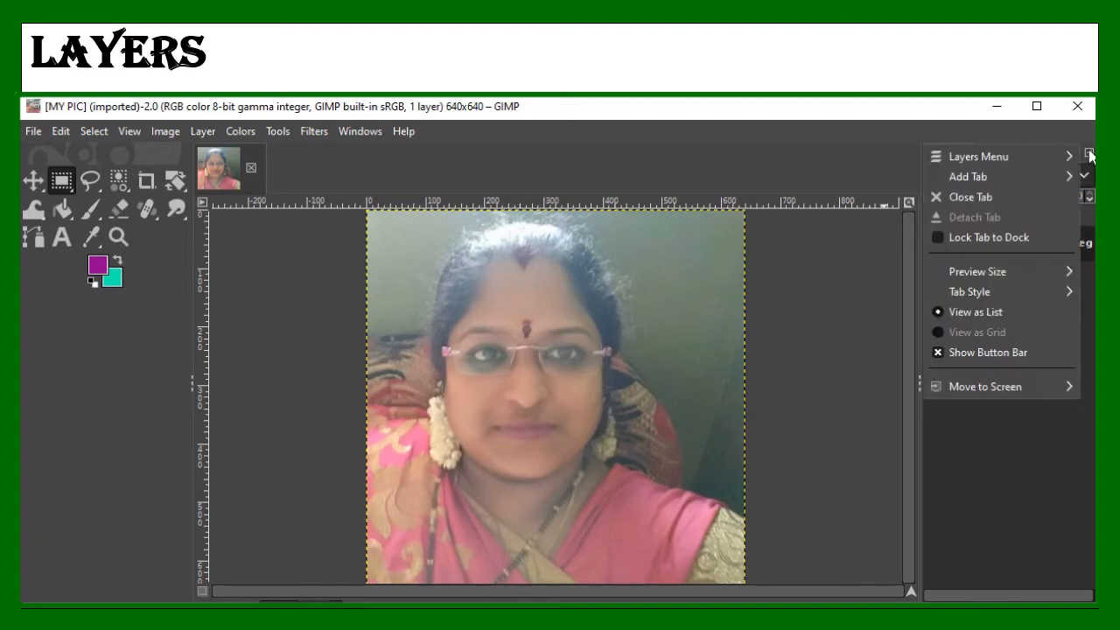
pyautogui.moveTo(1058, 158)
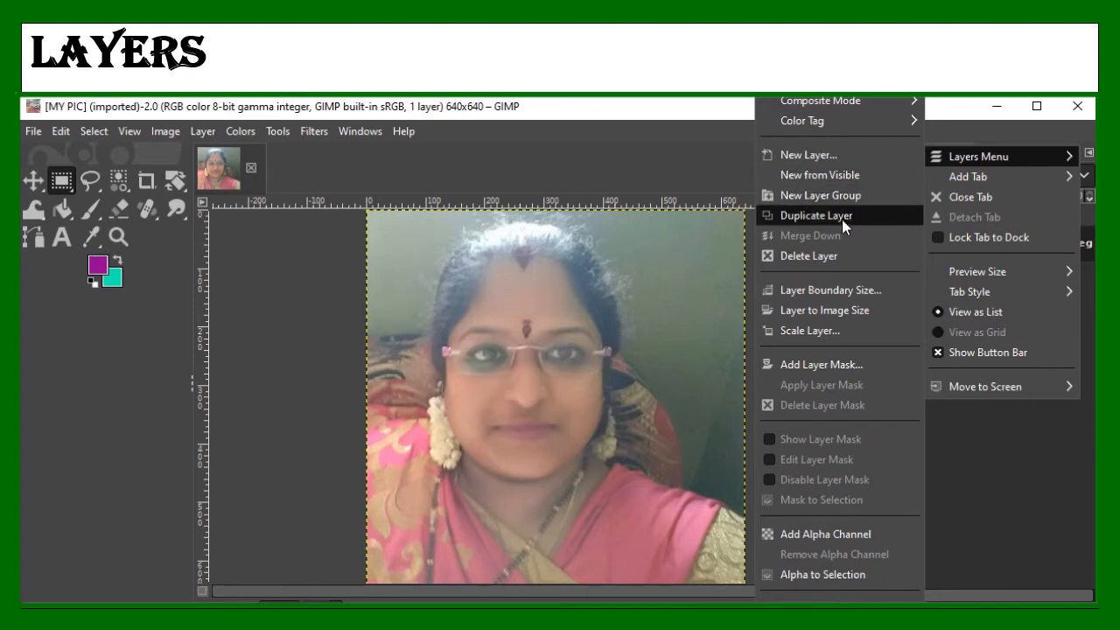
pyautogui.click(1001, 126)
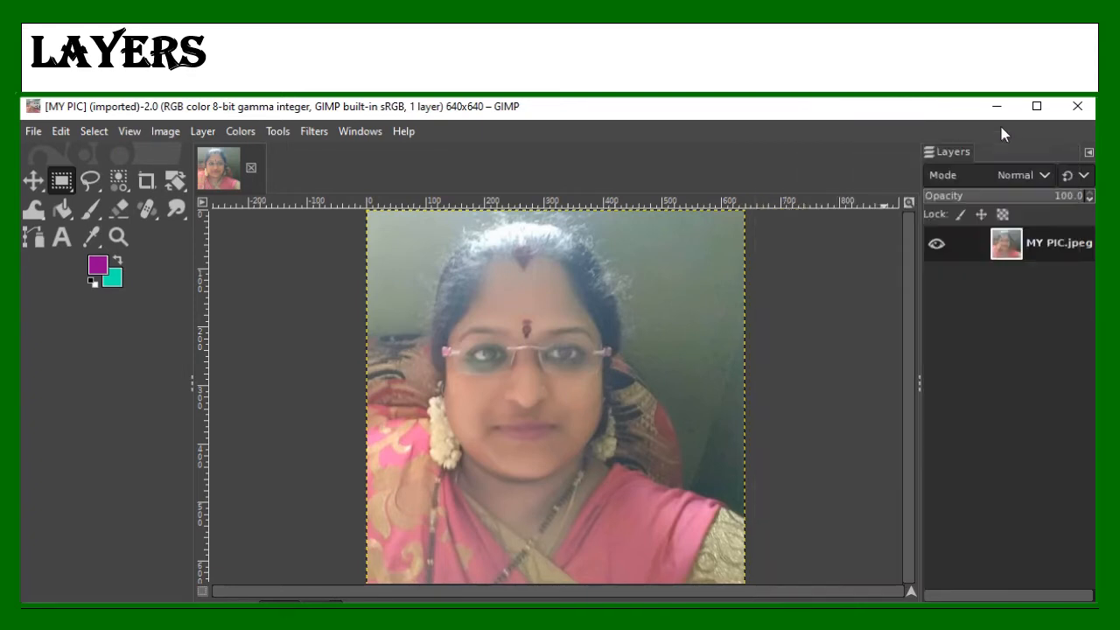
pyautogui.click(1038, 179)
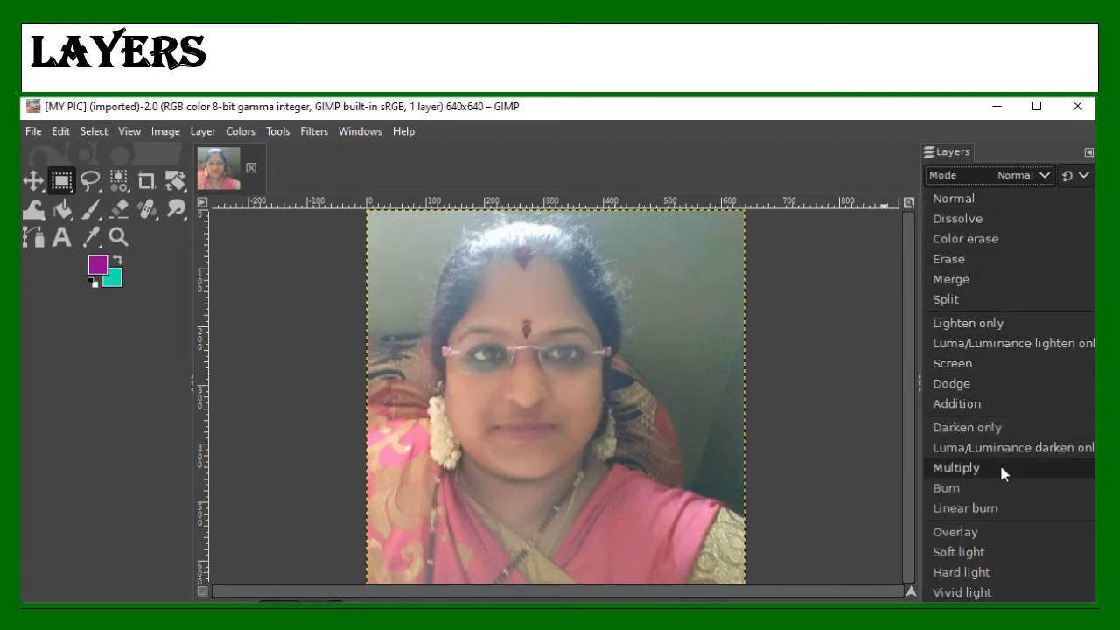
pyautogui.click(969, 199)
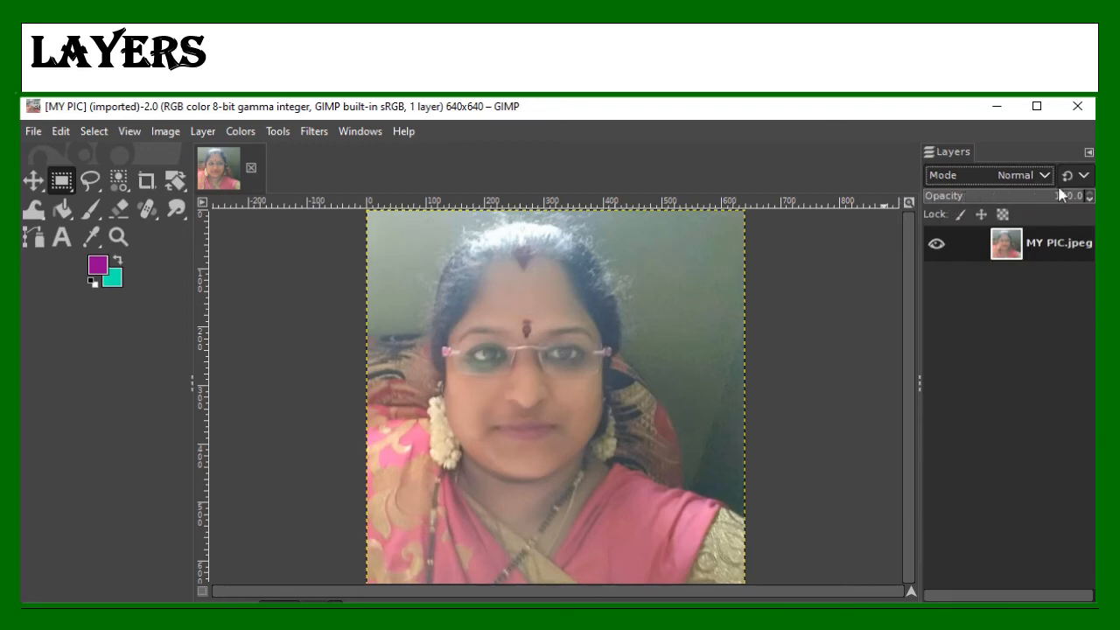
# Lower the opacity of the MY PIC.jpeg layer to 98 and hide the layer.
pyautogui.click(1090, 200)
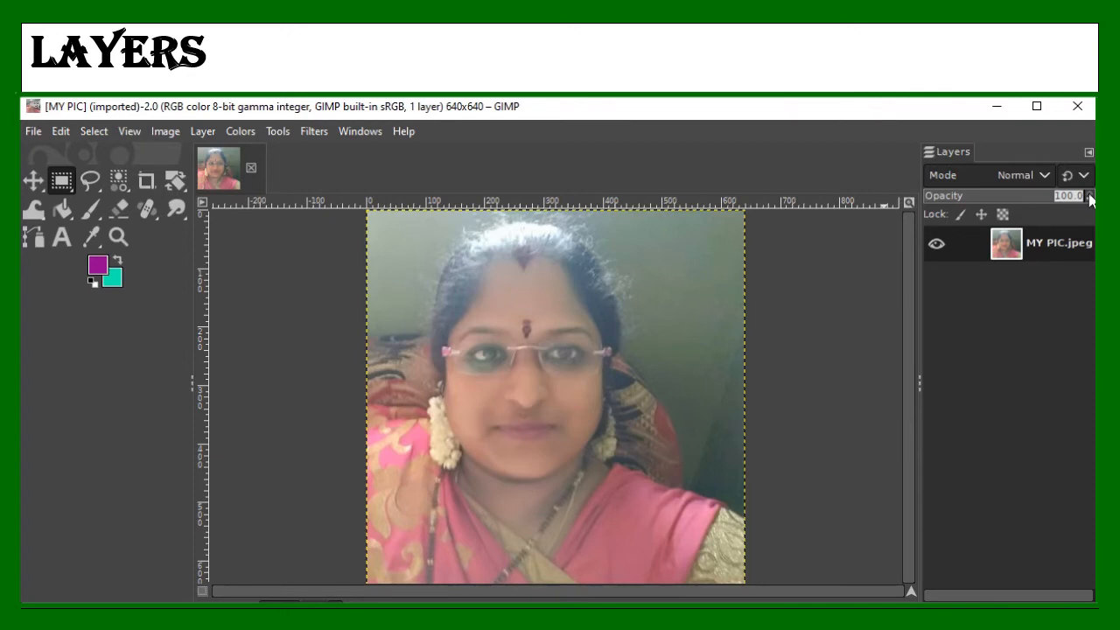
pyautogui.click(1091, 204)
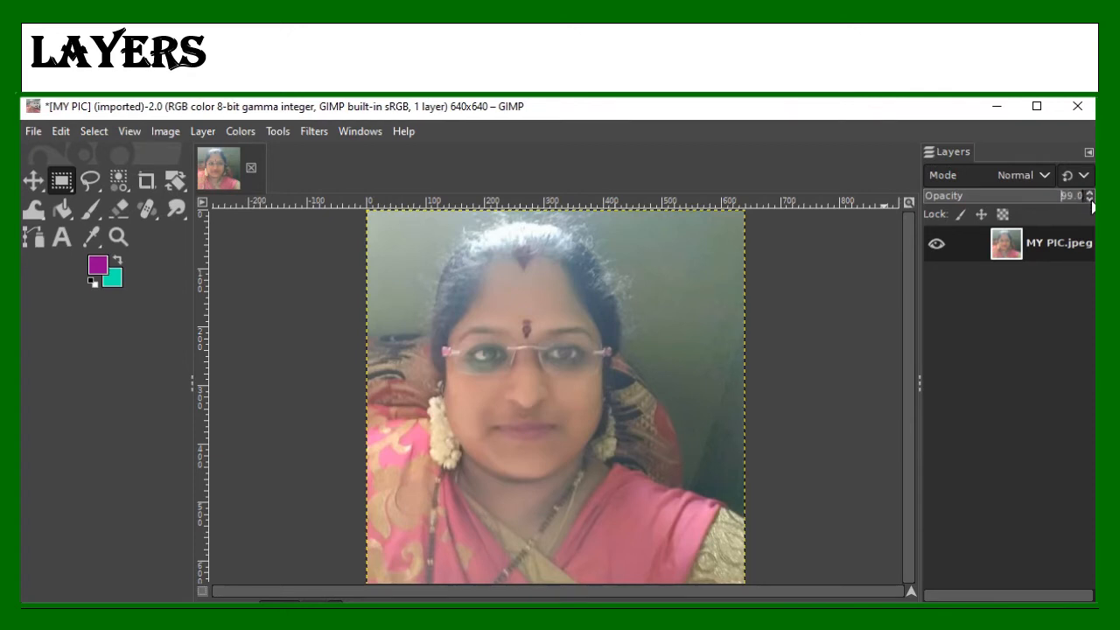
pyautogui.click(1092, 205)
pyautogui.click(1091, 205)
pyautogui.click(1092, 205)
pyautogui.click(1092, 204)
pyautogui.click(1092, 204)
pyautogui.click(1092, 205)
pyautogui.click(936, 245)
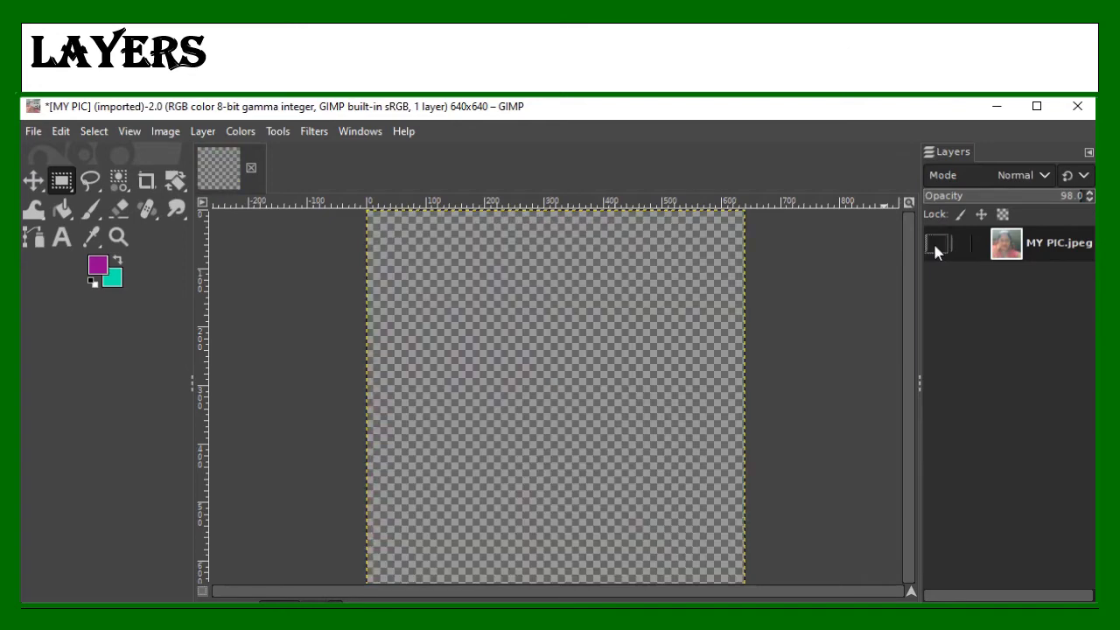
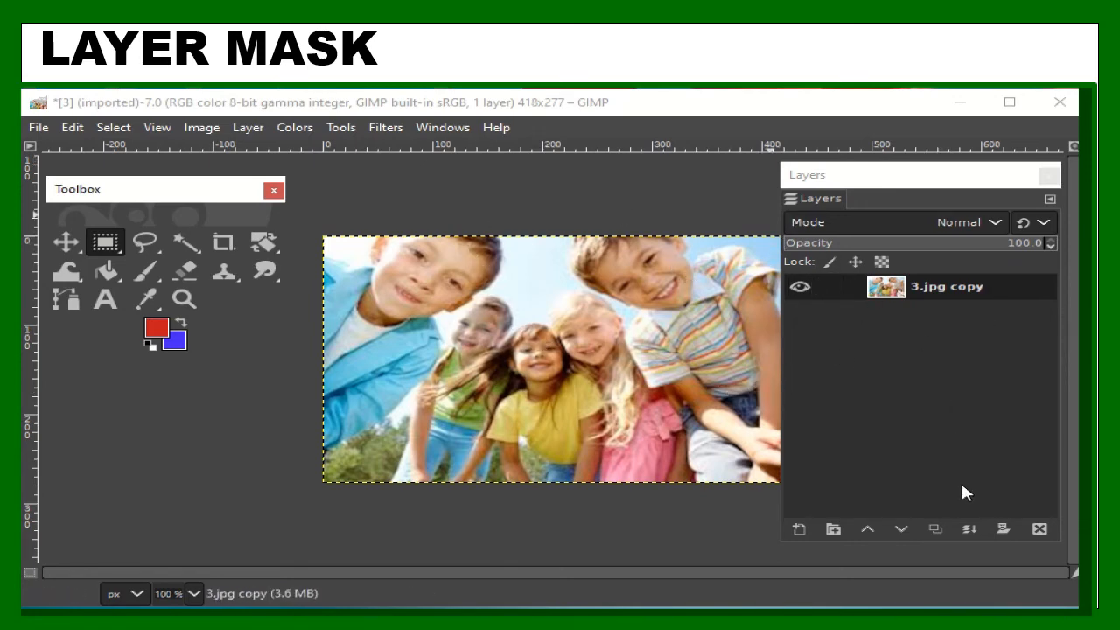
# Duplicate the 3.jpg copy layer and desaturate the duplicate in Luminance mode.
pyautogui.click(939, 525)
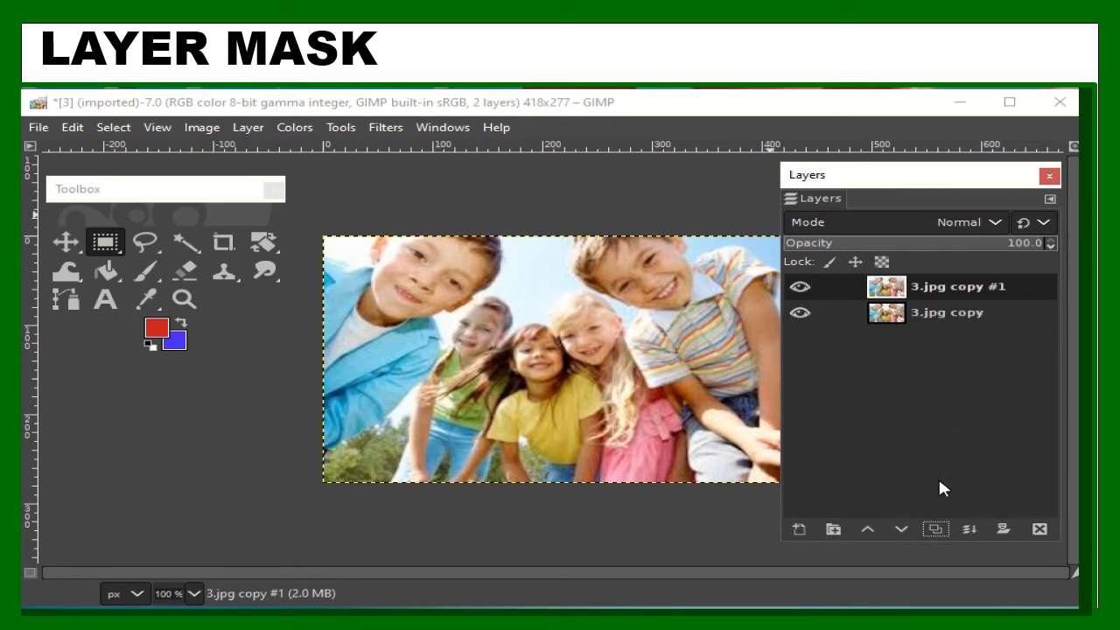
pyautogui.click(305, 128)
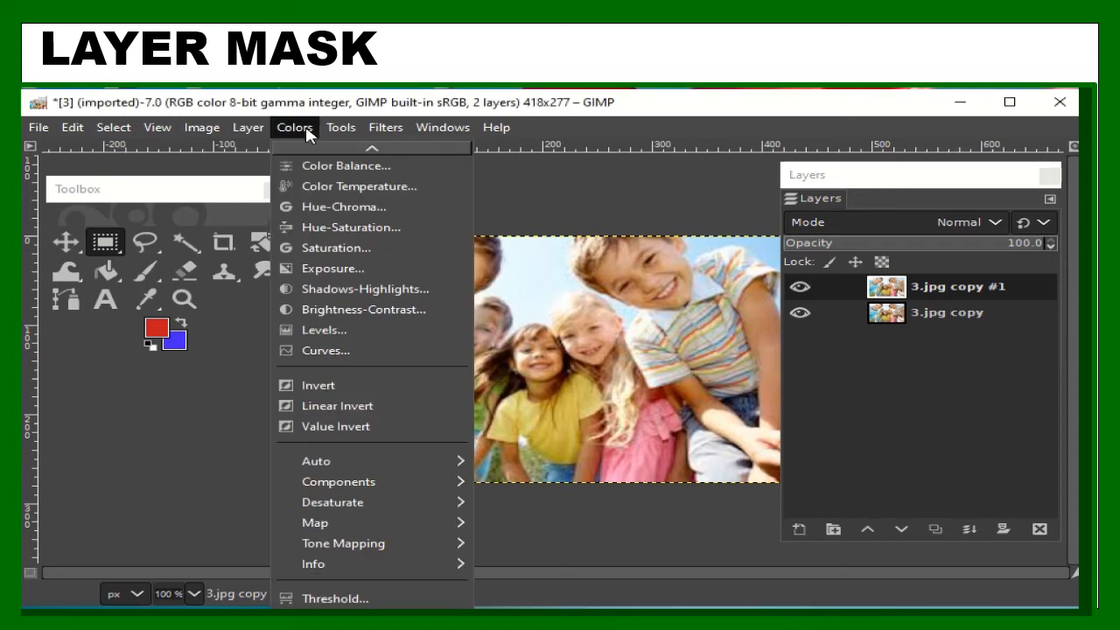
pyautogui.moveTo(347, 488)
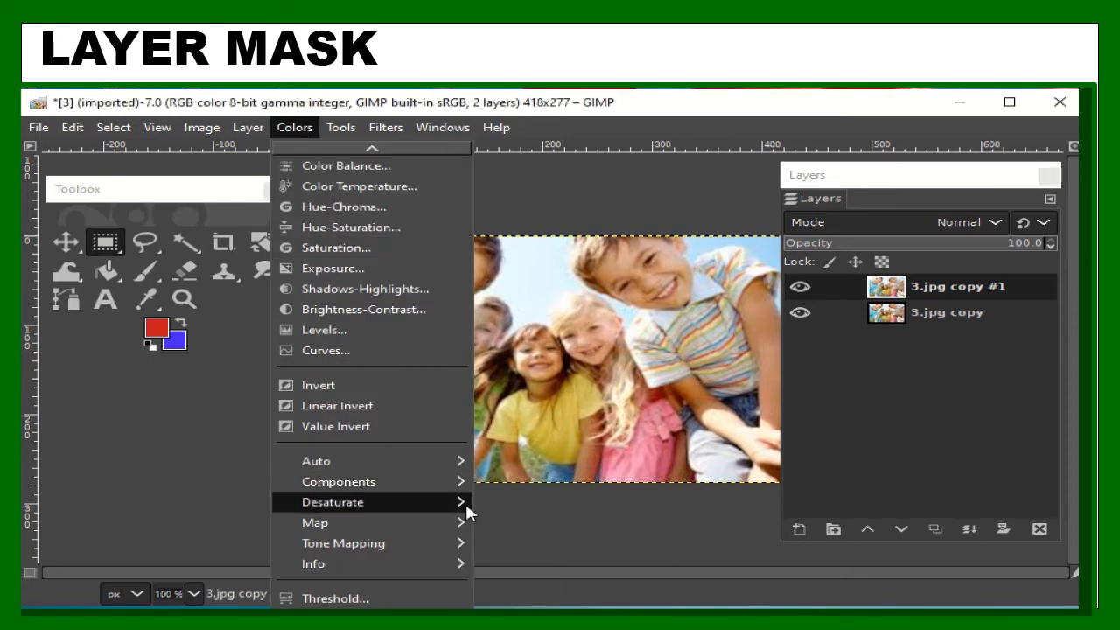
pyautogui.moveTo(465, 502)
pyautogui.click(511, 529)
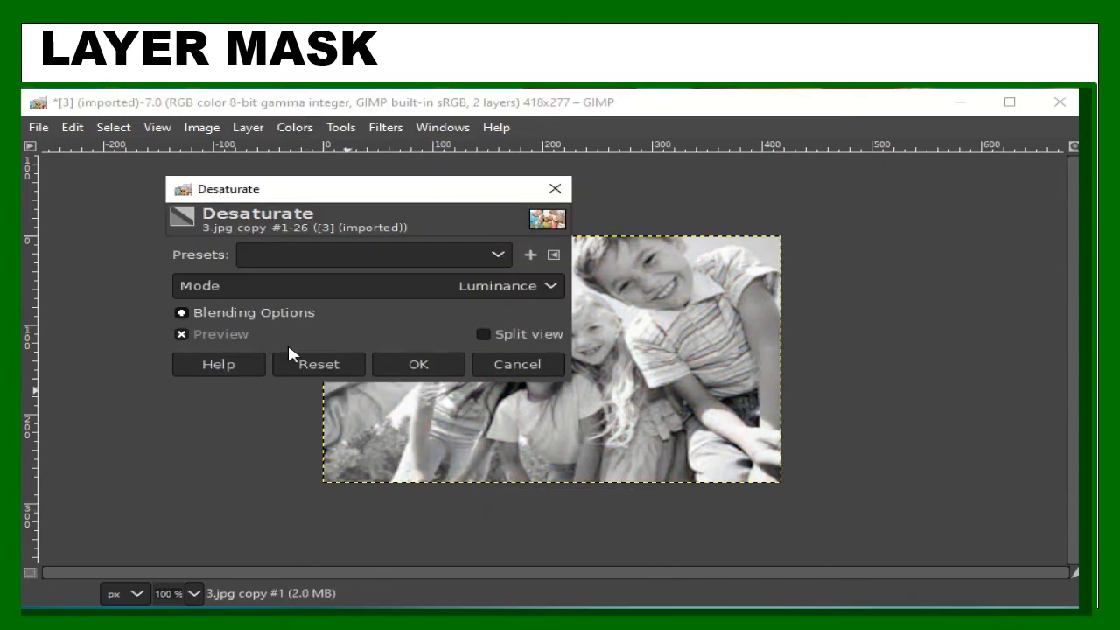
pyautogui.click(434, 374)
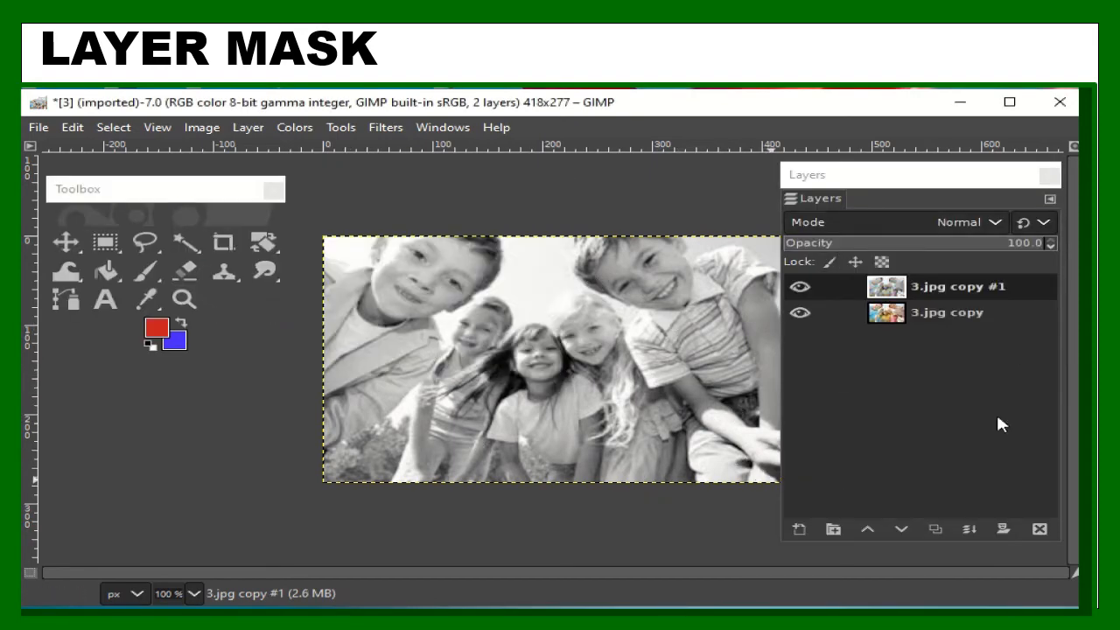
# Add a White (full opacity) layer mask to the desaturated duplicate.
pyautogui.click(1003, 529)
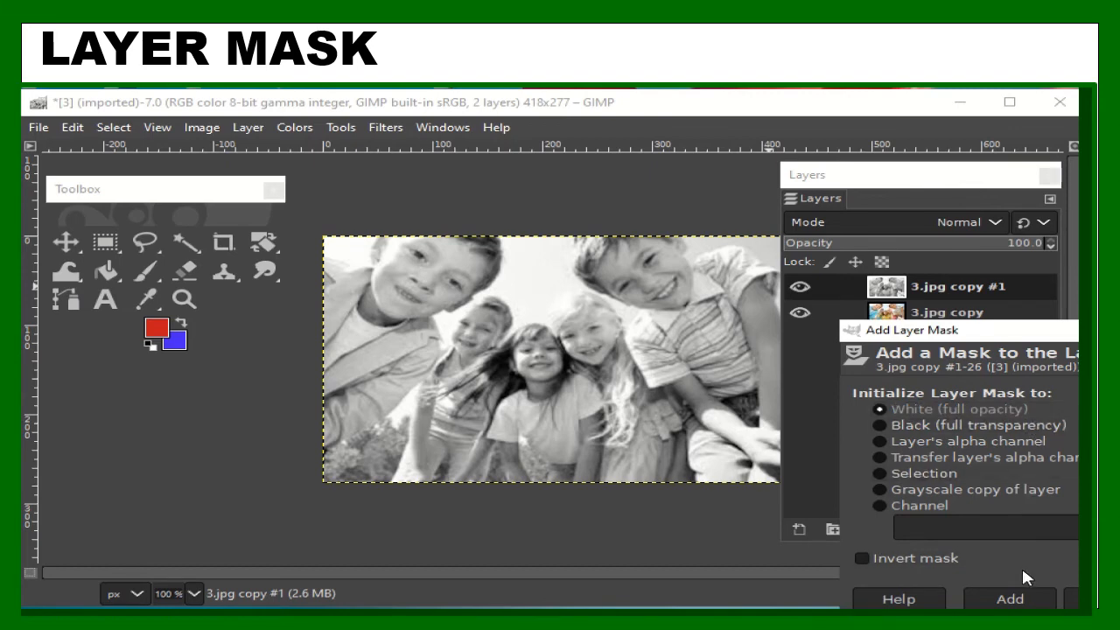
pyautogui.click(1014, 599)
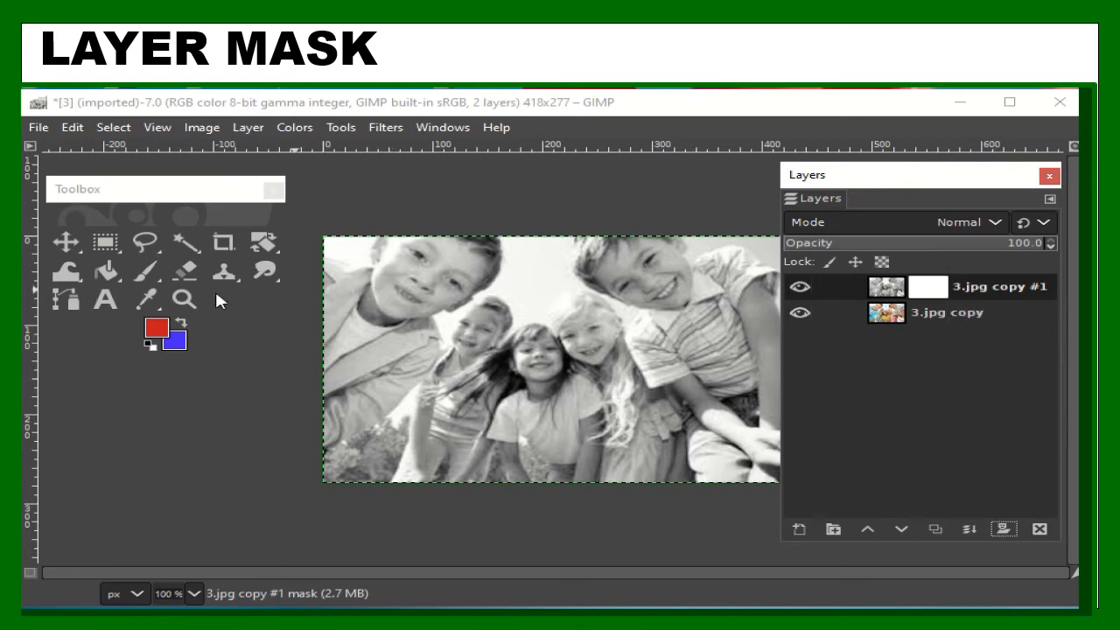
# Paint on the mask with the Paintbrush over the boy in the blue jacket to restore his colours, and merge the layer down.
pyautogui.click(140, 273)
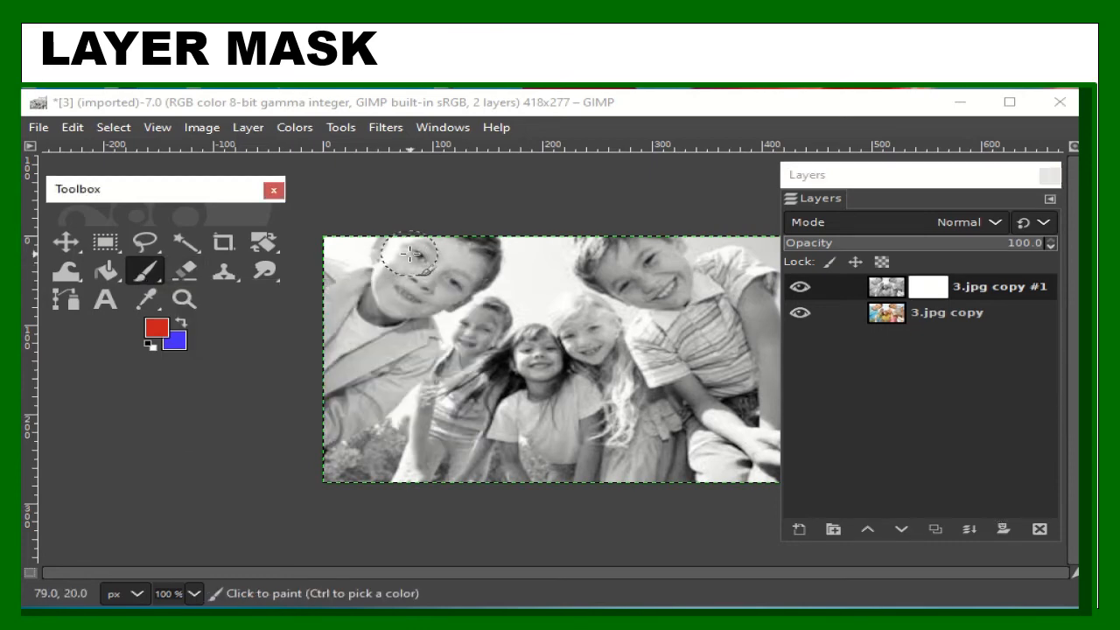
pyautogui.moveTo(405, 248)
pyautogui.mouseDown()
pyautogui.moveTo(447, 232)
pyautogui.moveTo(480, 232)
pyautogui.moveTo(419, 275)
pyautogui.moveTo(511, 254)
pyautogui.moveTo(387, 323)
pyautogui.moveTo(461, 263)
pyautogui.moveTo(404, 285)
pyautogui.moveTo(396, 303)
pyautogui.moveTo(472, 268)
pyautogui.moveTo(444, 281)
pyautogui.moveTo(451, 304)
pyautogui.moveTo(465, 254)
pyautogui.moveTo(495, 241)
pyautogui.moveTo(347, 313)
pyautogui.moveTo(356, 275)
pyautogui.moveTo(366, 399)
pyautogui.moveTo(406, 344)
pyautogui.moveTo(386, 332)
pyautogui.moveTo(382, 380)
pyautogui.moveTo(452, 288)
pyautogui.moveTo(431, 333)
pyautogui.moveTo(396, 364)
pyautogui.moveTo(391, 372)
pyautogui.moveTo(444, 306)
pyautogui.moveTo(382, 416)
pyautogui.moveTo(338, 363)
pyautogui.moveTo(348, 446)
pyautogui.moveTo(362, 341)
pyautogui.moveTo(424, 263)
pyautogui.moveTo(366, 363)
pyautogui.moveTo(343, 484)
pyautogui.moveTo(379, 432)
pyautogui.moveTo(384, 468)
pyautogui.moveTo(395, 304)
pyautogui.moveTo(412, 281)
pyautogui.mouseUp()
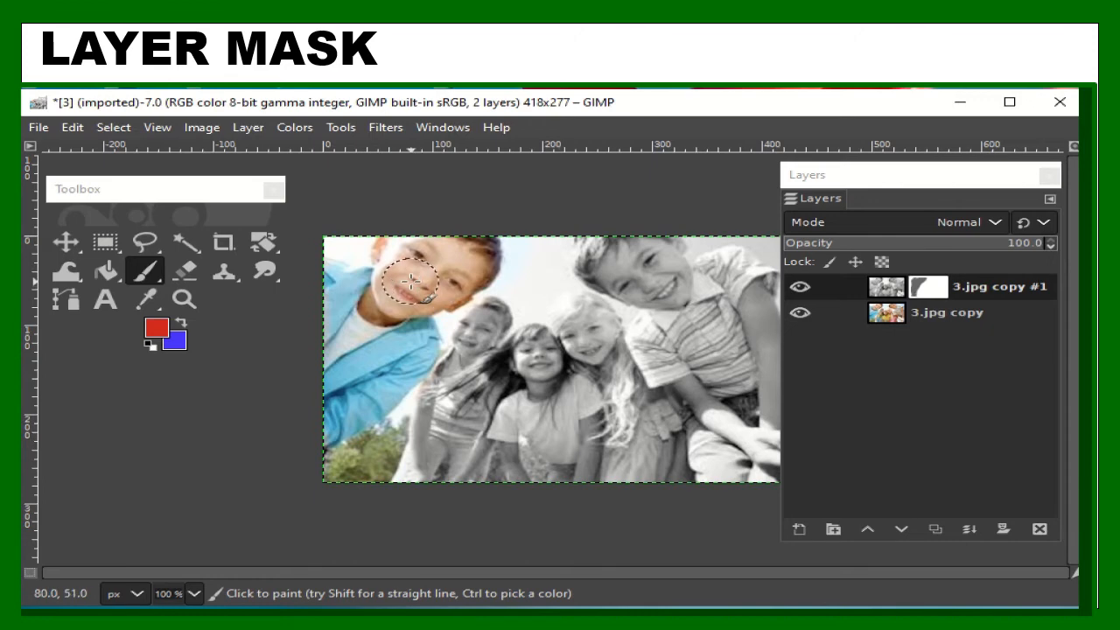
pyautogui.click(978, 530)
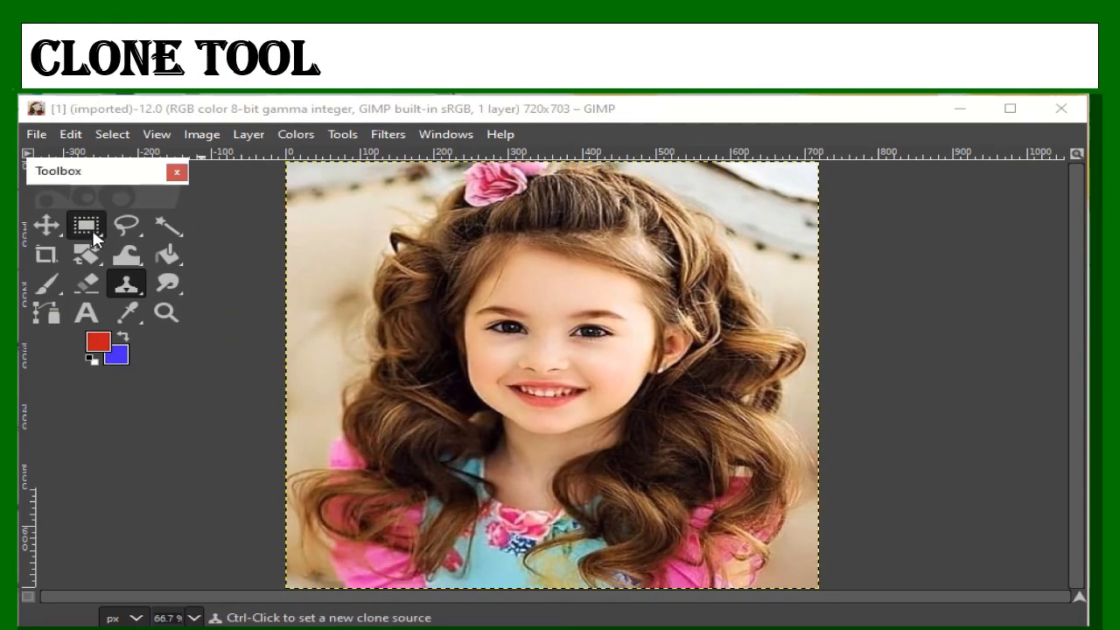
# With the Clone tool, sample the area around the girl's left-hand eye and clone it over the background and hair beside her face.
pyautogui.click(86, 226)
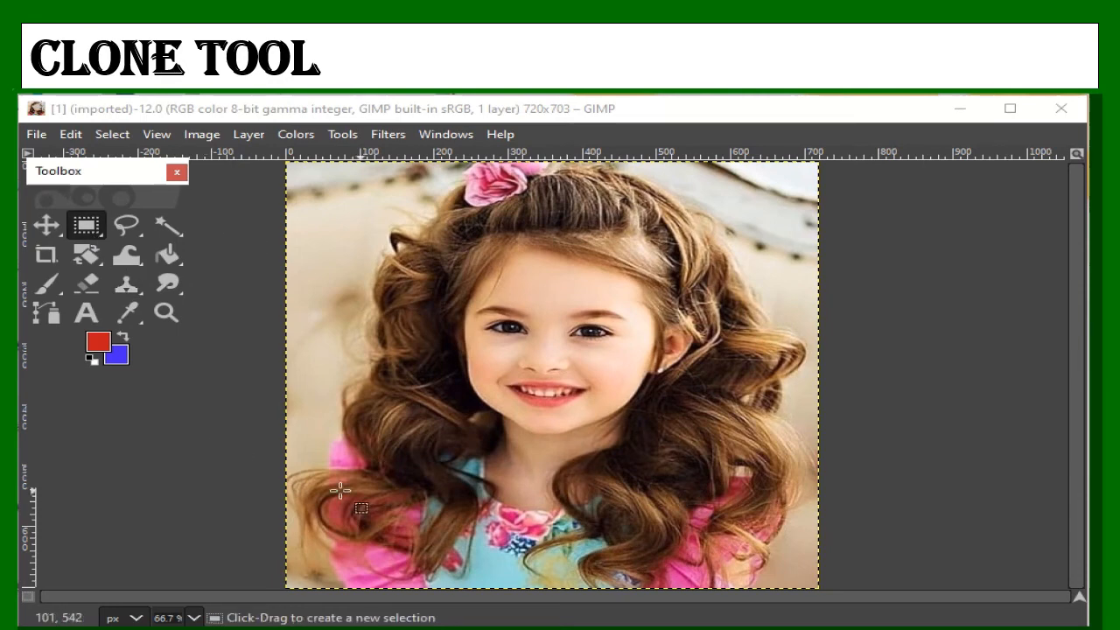
pyautogui.click(124, 287)
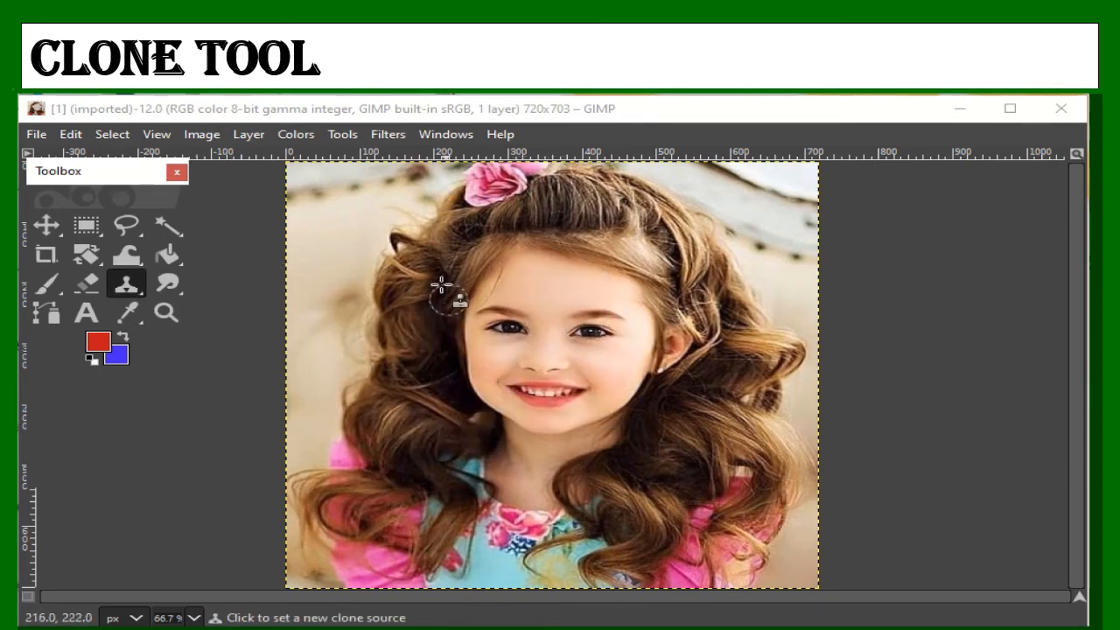
pyautogui.keyDown('ctrl'); pyautogui.click(488, 341); pyautogui.keyUp('ctrl')
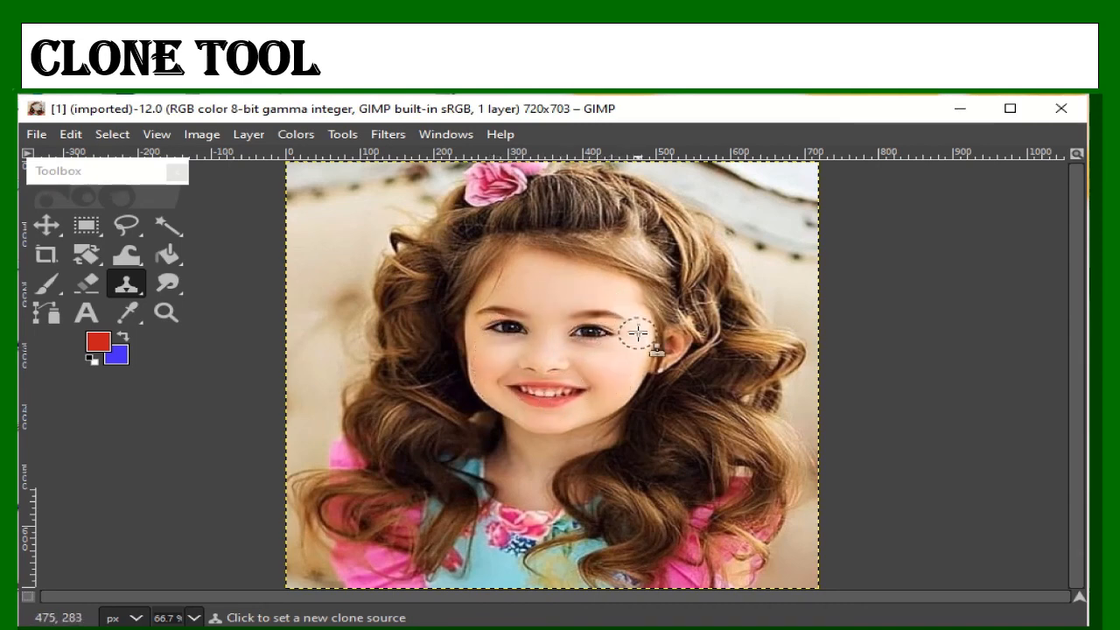
pyautogui.keyDown('ctrl'); pyautogui.click(512, 314); pyautogui.keyUp('ctrl')
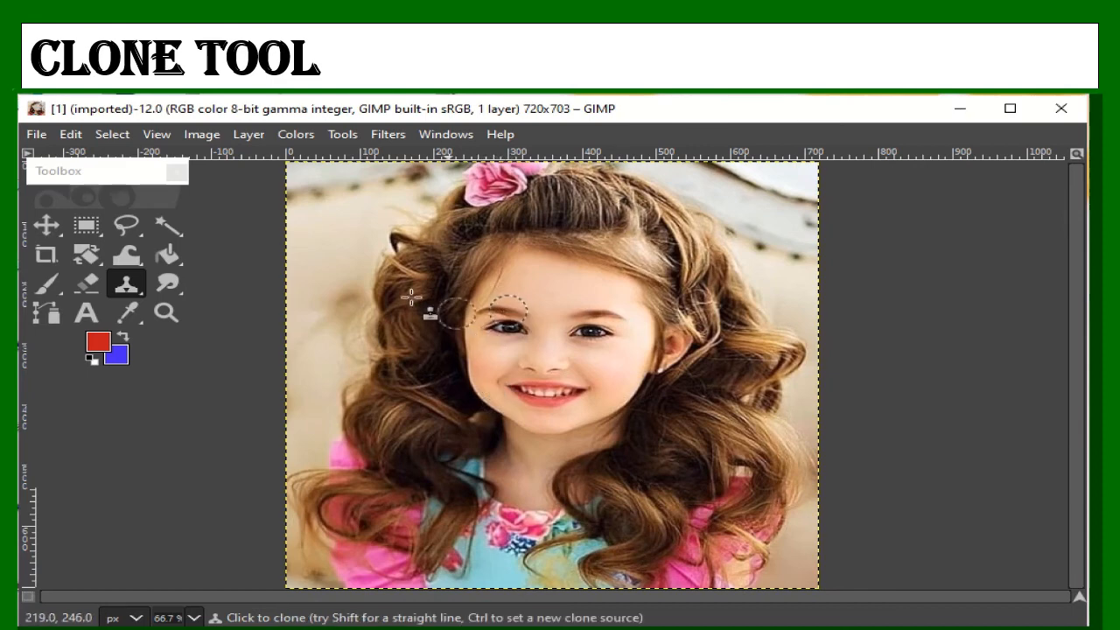
pyautogui.moveTo(356, 278)
pyautogui.mouseDown()
pyautogui.moveTo(302, 283)
pyautogui.moveTo(384, 217)
pyautogui.moveTo(391, 267)
pyautogui.moveTo(349, 239)
pyautogui.moveTo(390, 278)
pyautogui.moveTo(322, 237)
pyautogui.moveTo(396, 236)
pyautogui.moveTo(337, 278)
pyautogui.moveTo(426, 239)
pyautogui.moveTo(368, 283)
pyautogui.moveTo(421, 245)
pyautogui.moveTo(414, 299)
pyautogui.moveTo(358, 294)
pyautogui.moveTo(448, 257)
pyautogui.moveTo(446, 286)
pyautogui.moveTo(371, 294)
pyautogui.moveTo(438, 250)
pyautogui.moveTo(429, 307)
pyautogui.moveTo(360, 328)
pyautogui.moveTo(385, 285)
pyautogui.moveTo(404, 314)
pyautogui.moveTo(347, 340)
pyautogui.moveTo(362, 305)
pyautogui.moveTo(428, 332)
pyautogui.moveTo(404, 356)
pyautogui.moveTo(324, 349)
pyautogui.moveTo(355, 302)
pyautogui.moveTo(425, 321)
pyautogui.moveTo(410, 342)
pyautogui.moveTo(323, 343)
pyautogui.moveTo(321, 317)
pyautogui.moveTo(374, 283)
pyautogui.moveTo(412, 286)
pyautogui.moveTo(430, 315)
pyautogui.moveTo(413, 356)
pyautogui.moveTo(345, 383)
pyautogui.moveTo(323, 373)
pyautogui.moveTo(304, 331)
pyautogui.moveTo(317, 303)
pyautogui.moveTo(416, 285)
pyautogui.moveTo(446, 303)
pyautogui.moveTo(420, 359)
pyautogui.moveTo(357, 368)
pyautogui.moveTo(345, 325)
pyautogui.moveTo(405, 269)
pyautogui.moveTo(445, 307)
pyautogui.moveTo(344, 316)
pyautogui.moveTo(351, 251)
pyautogui.moveTo(414, 219)
pyautogui.moveTo(447, 252)
pyautogui.moveTo(360, 263)
pyautogui.moveTo(372, 212)
pyautogui.moveTo(434, 236)
pyautogui.moveTo(425, 276)
pyautogui.moveTo(321, 275)
pyautogui.moveTo(339, 214)
pyautogui.moveTo(442, 203)
pyautogui.moveTo(457, 232)
pyautogui.moveTo(446, 302)
pyautogui.mouseUp()
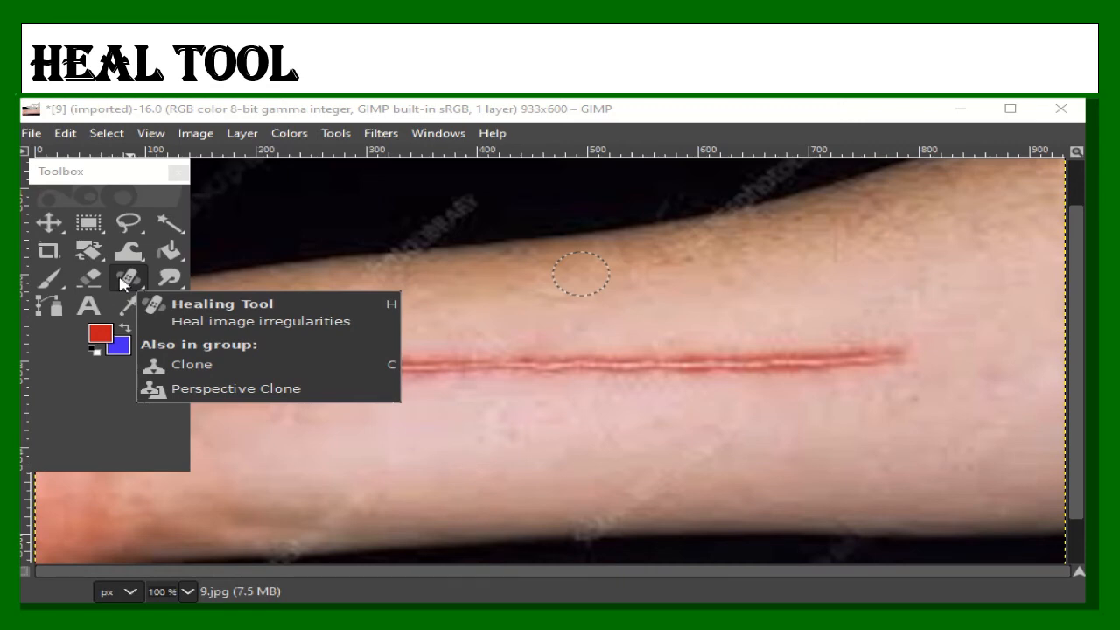
# With the Healing tool, sample clean skin above the scar and heal along the red scar across the forearm.
pyautogui.click(123, 280)
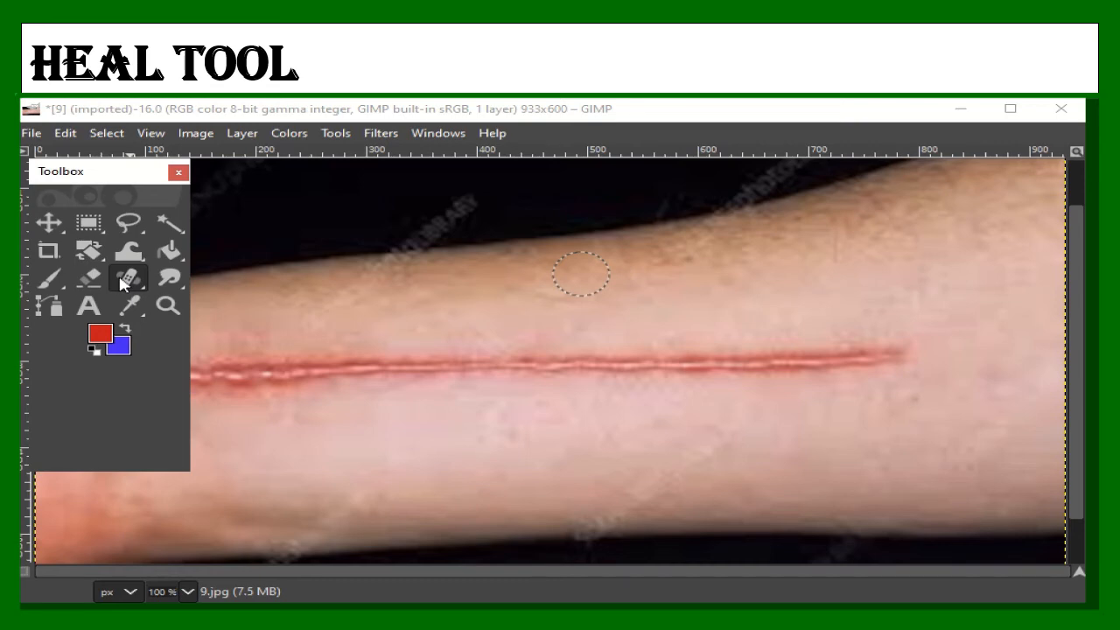
pyautogui.click(394, 288)
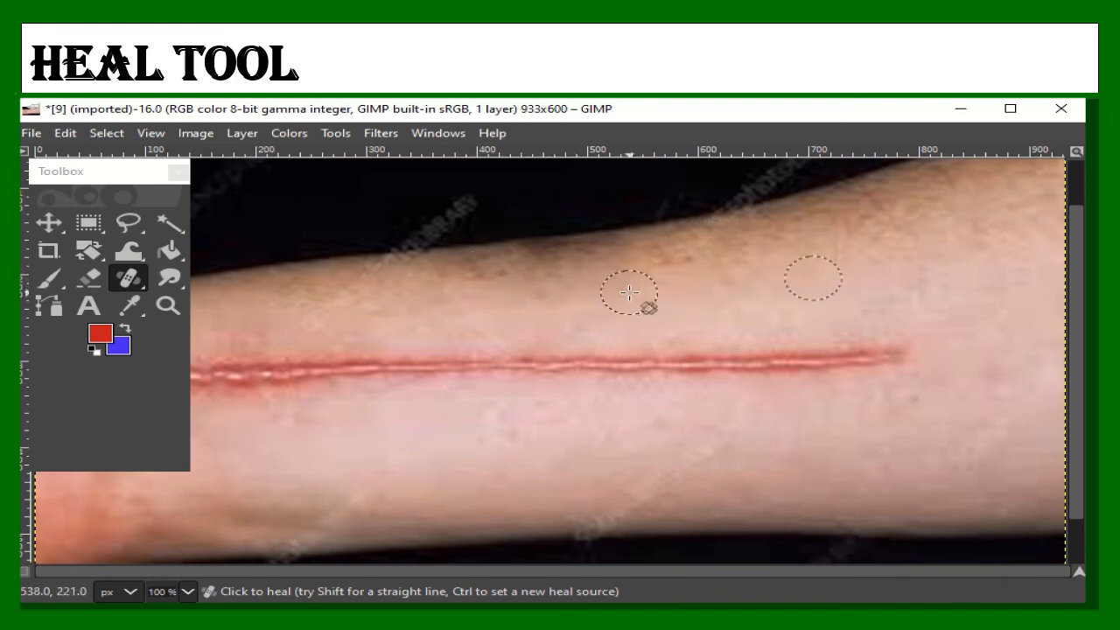
pyautogui.keyDown('ctrl'); pyautogui.click(574, 273); pyautogui.keyUp('ctrl')
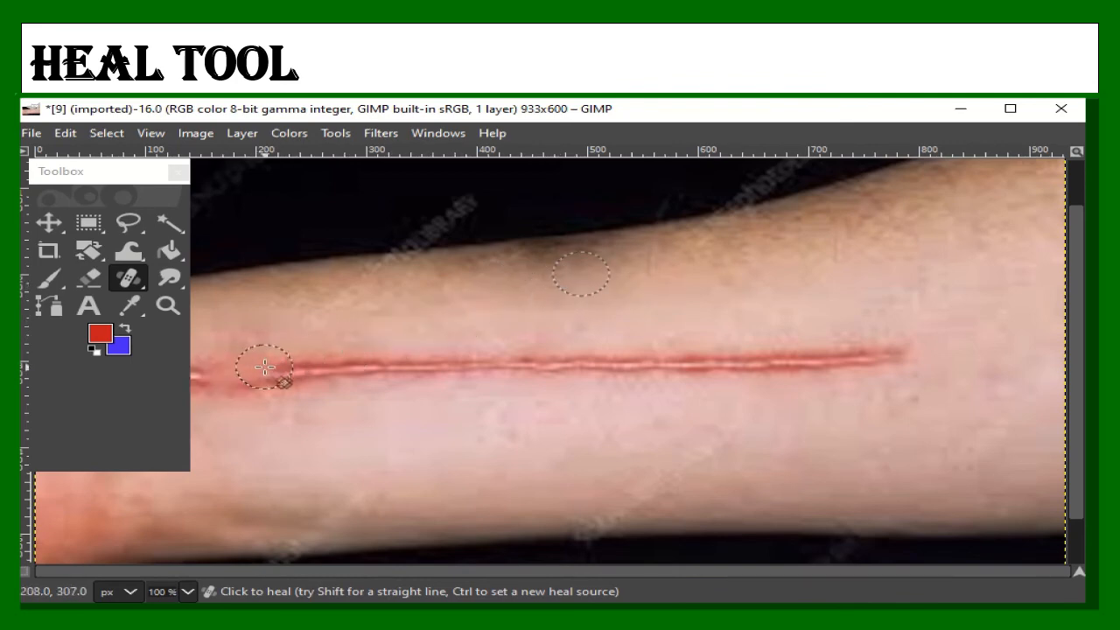
pyautogui.moveTo(264, 368)
pyautogui.mouseDown()
pyautogui.moveTo(345, 366)
pyautogui.moveTo(259, 388)
pyautogui.moveTo(403, 368)
pyautogui.moveTo(516, 371)
pyautogui.moveTo(395, 379)
pyautogui.moveTo(818, 362)
pyautogui.moveTo(682, 372)
pyautogui.moveTo(782, 352)
pyautogui.moveTo(744, 371)
pyautogui.moveTo(783, 382)
pyautogui.moveTo(730, 369)
pyautogui.mouseUp()
pyautogui.moveTo(825, 361)
pyautogui.mouseDown()
pyautogui.moveTo(771, 346)
pyautogui.moveTo(862, 341)
pyautogui.moveTo(884, 364)
pyautogui.moveTo(901, 347)
pyautogui.moveTo(796, 371)
pyautogui.moveTo(545, 364)
pyautogui.moveTo(466, 382)
pyautogui.moveTo(475, 346)
pyautogui.moveTo(386, 356)
pyautogui.moveTo(573, 354)
pyautogui.moveTo(485, 393)
pyautogui.moveTo(498, 396)
pyautogui.moveTo(459, 383)
pyautogui.moveTo(552, 387)
pyautogui.mouseUp()
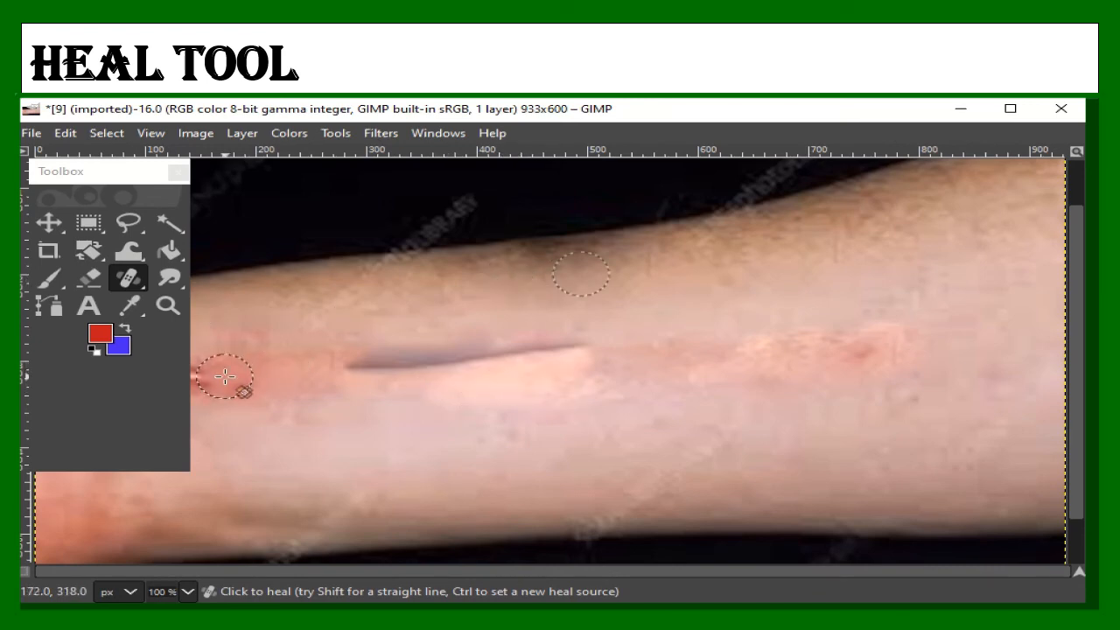
pyautogui.moveTo(225, 377)
pyautogui.mouseDown()
pyautogui.moveTo(213, 370)
pyautogui.moveTo(212, 393)
pyautogui.mouseUp()
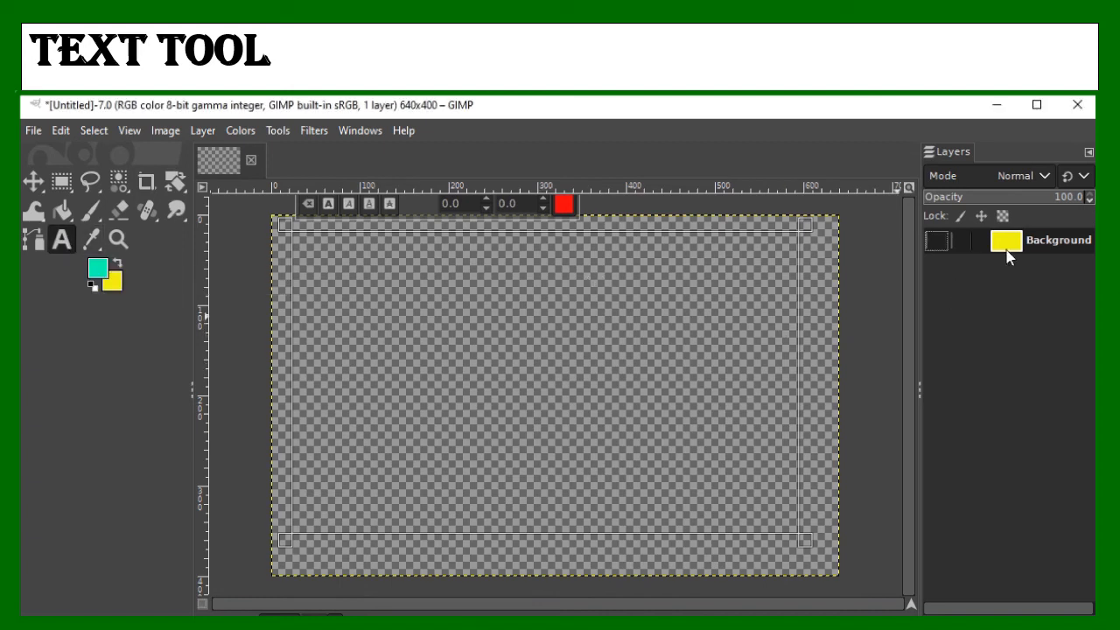
# Make the Background layer visible and enter the text "DAV" in the text box on the canvas.
pyautogui.click(937, 241)
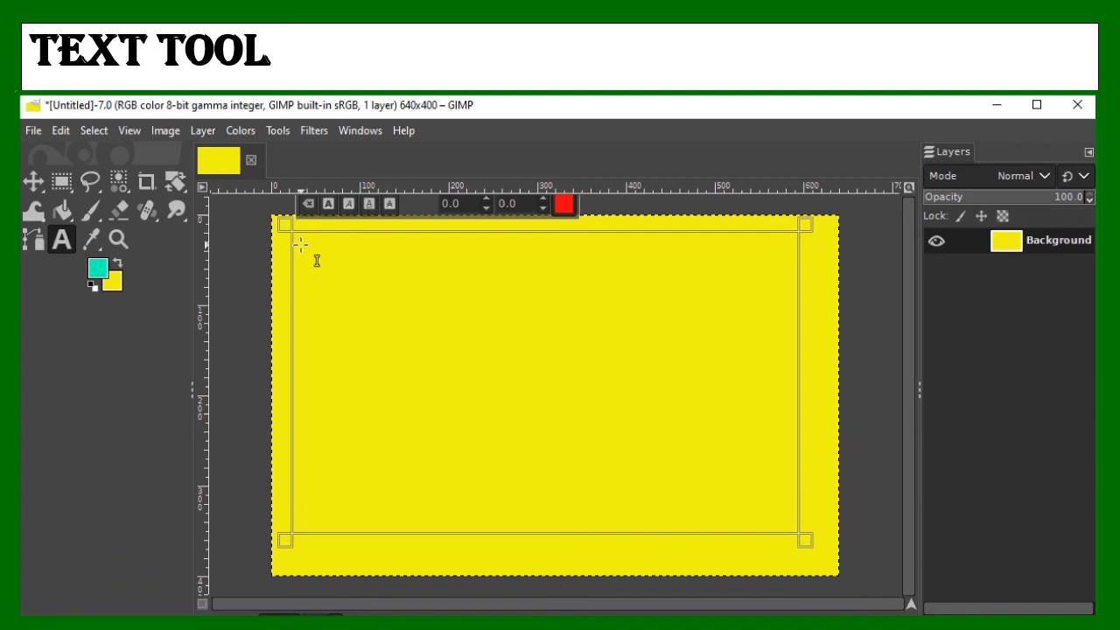
pyautogui.write('DAV')
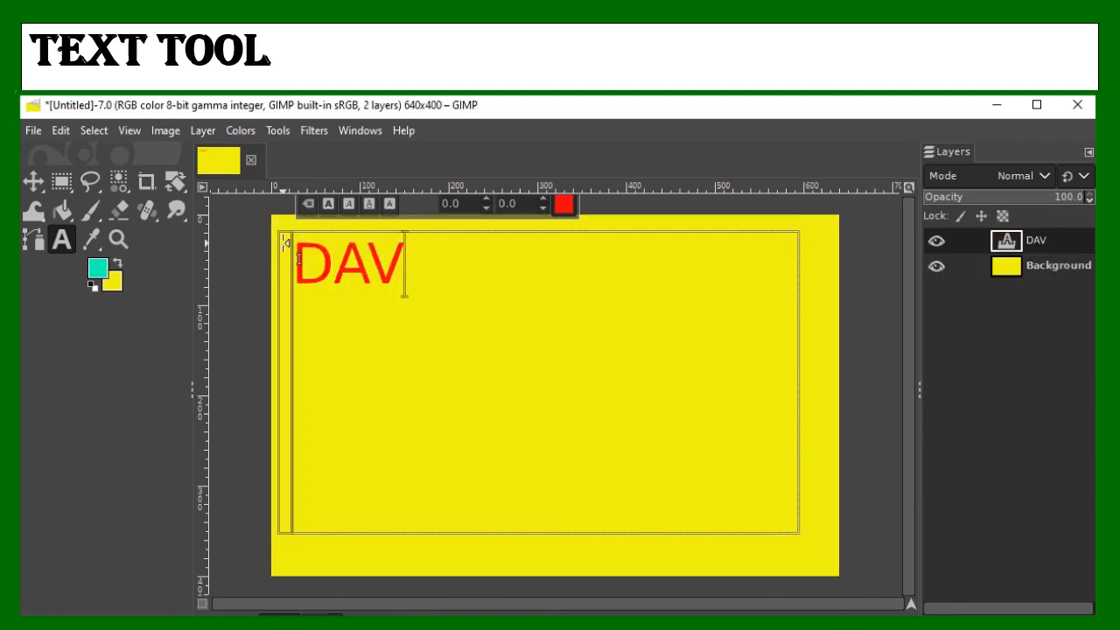
# Recolour the text "DAV" dark blue (2206c1) and make it bold, italic and underlined.
pyautogui.moveTo(296, 254); pyautogui.dragTo(431, 262)
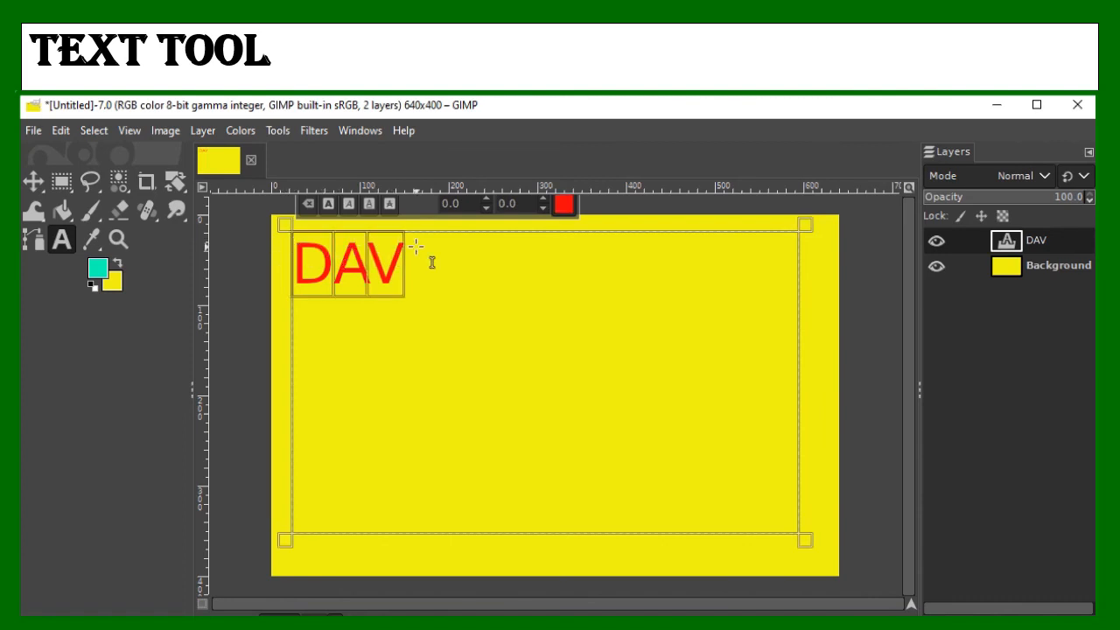
pyautogui.click(563, 205)
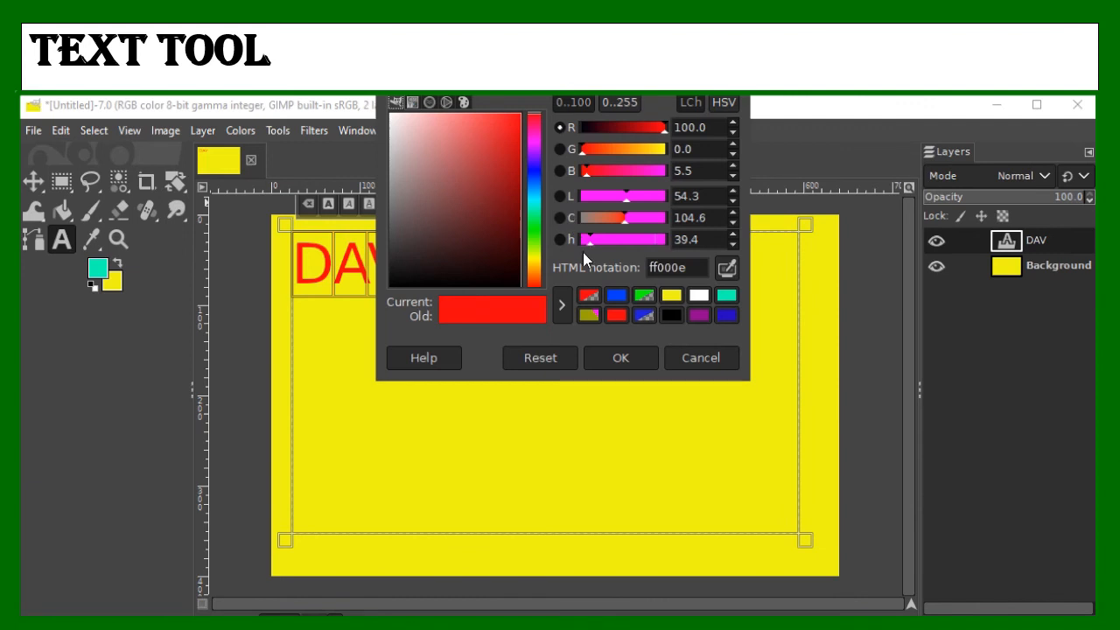
pyautogui.click(725, 317)
pyautogui.click(604, 356)
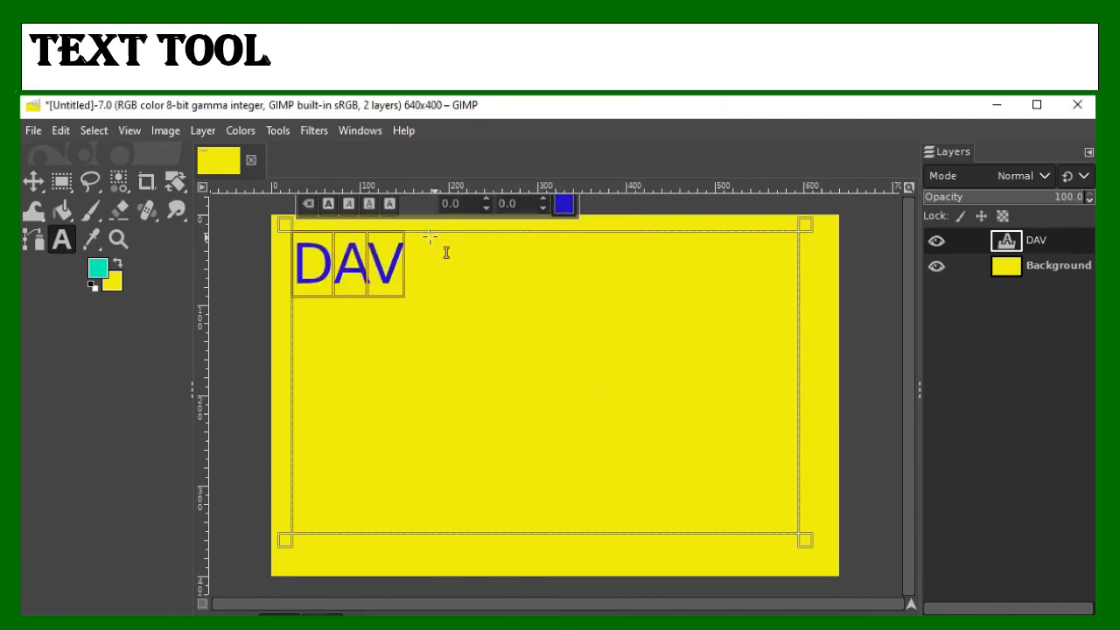
pyautogui.click(328, 203)
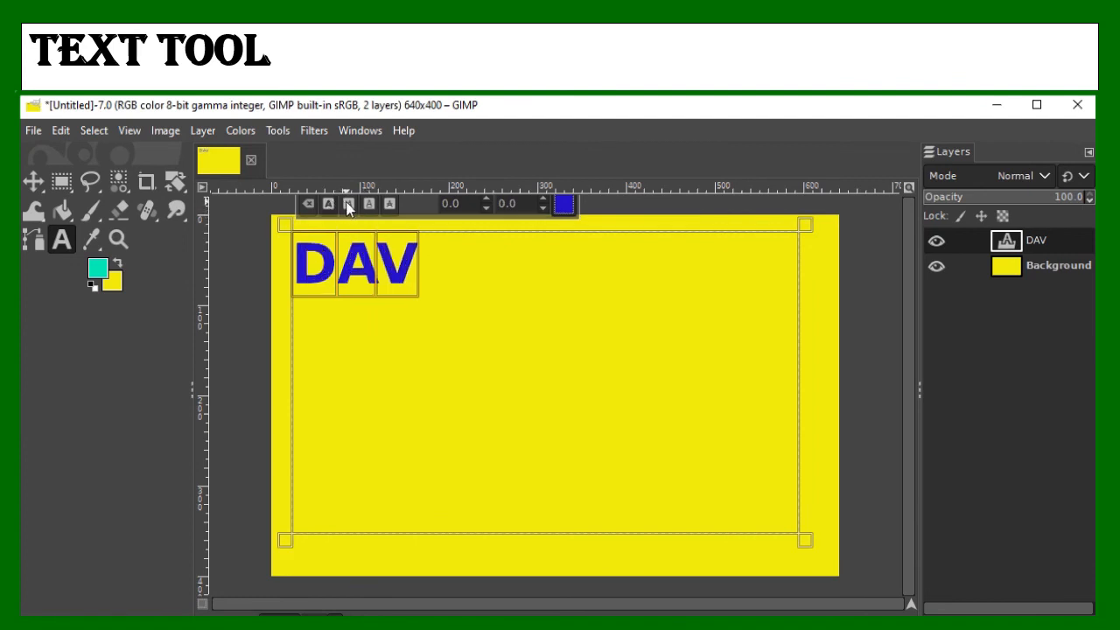
pyautogui.click(348, 203)
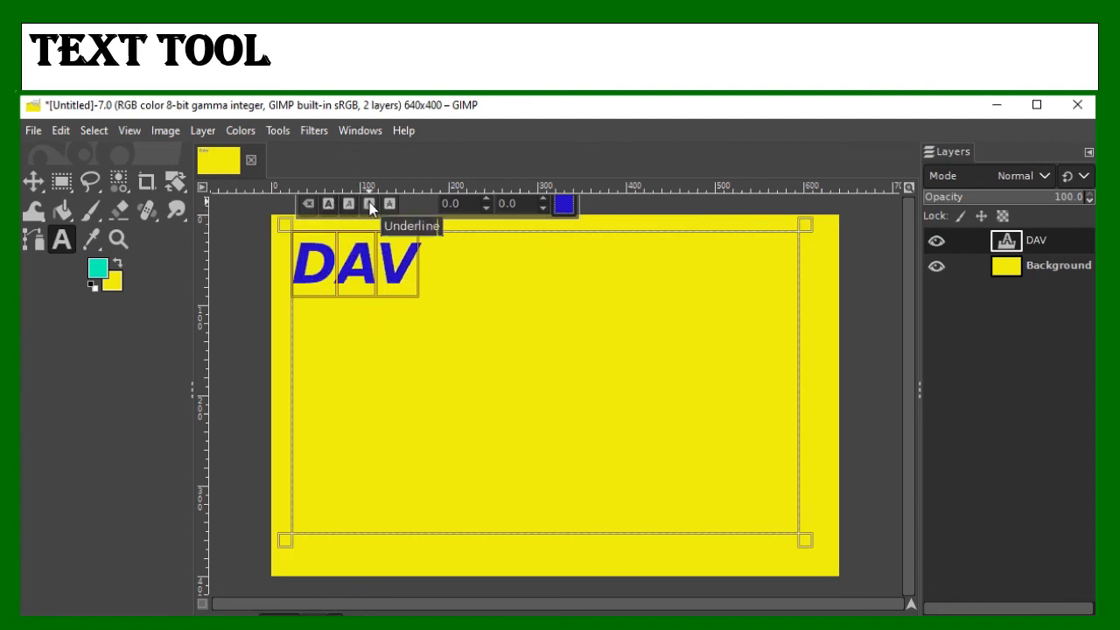
pyautogui.click(369, 203)
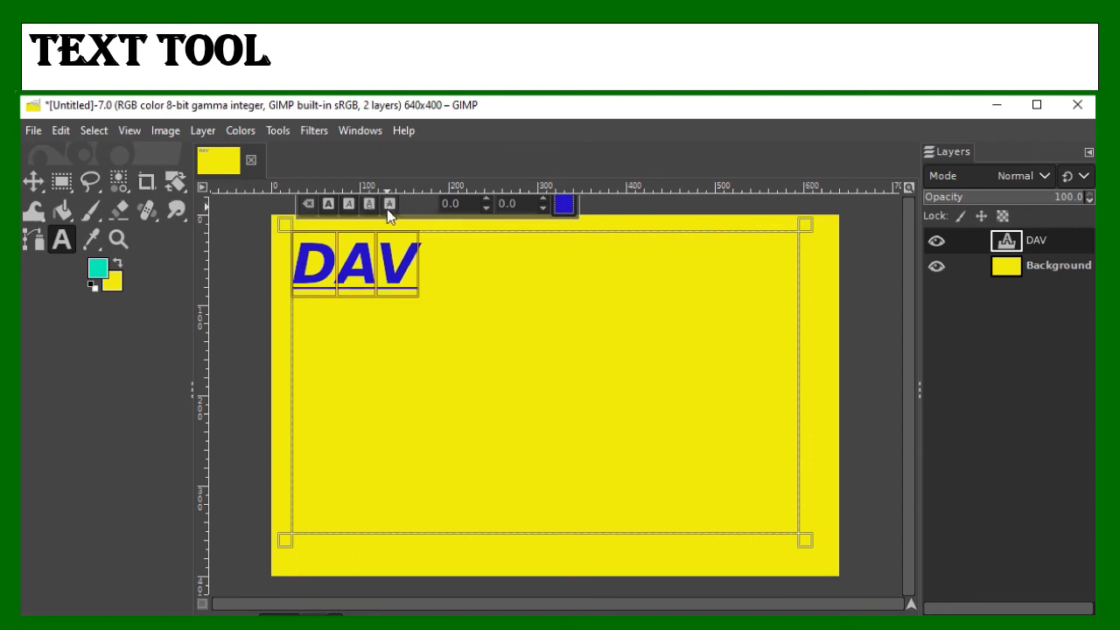
# Add a second line reading "PUBLIC SCHOOL" below "DAV" in the same text box.
pyautogui.click(419, 255)
pyautogui.press('Return')
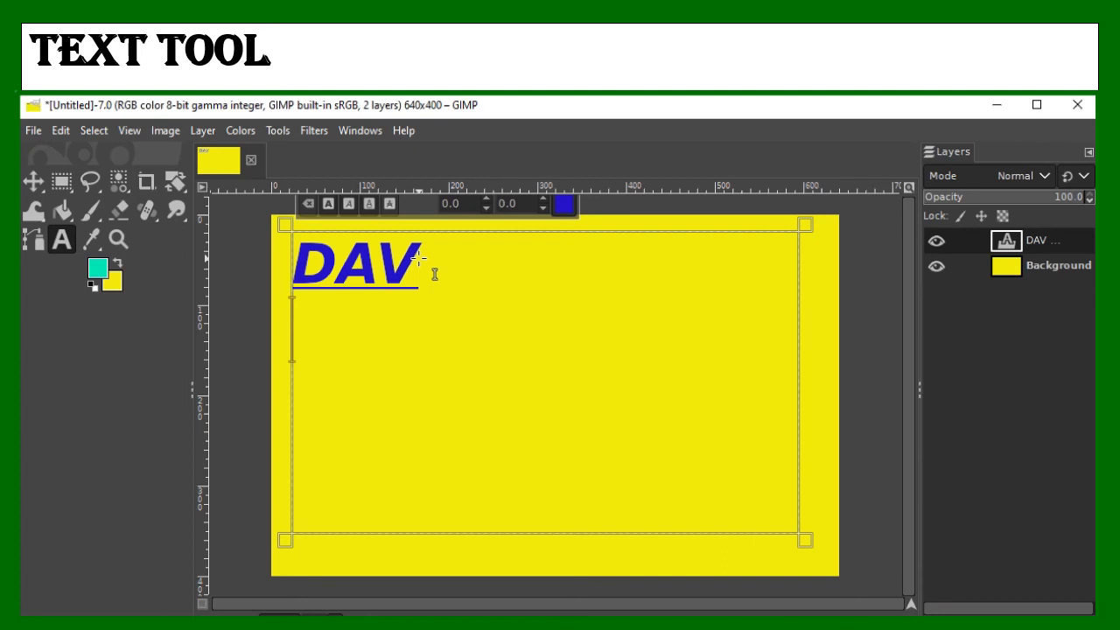
pyautogui.write('PUBL')
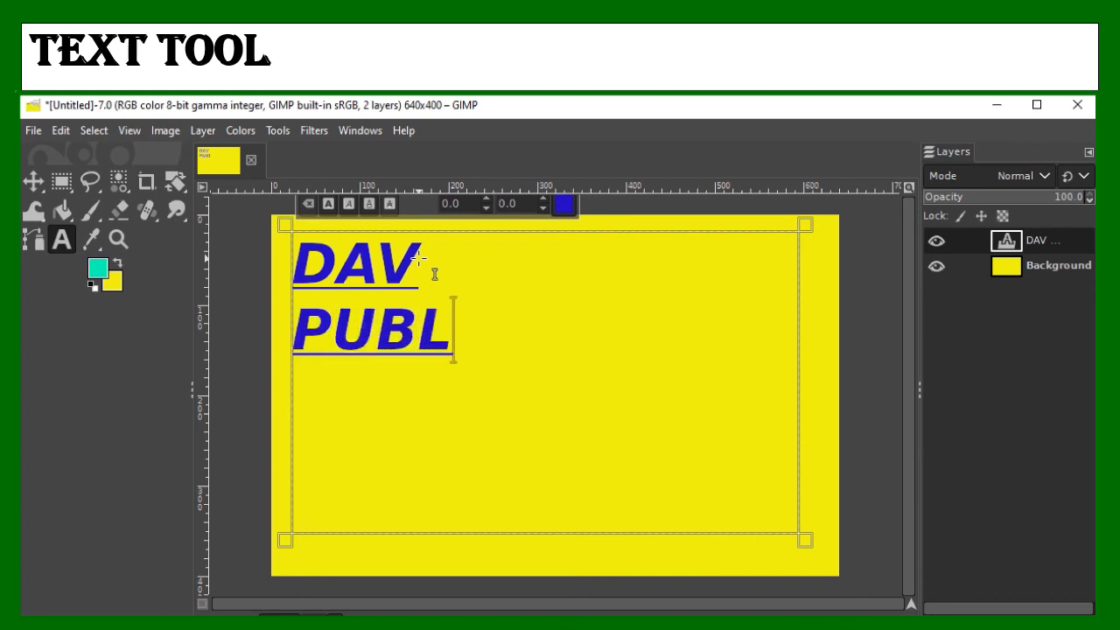
pyautogui.write('IC')
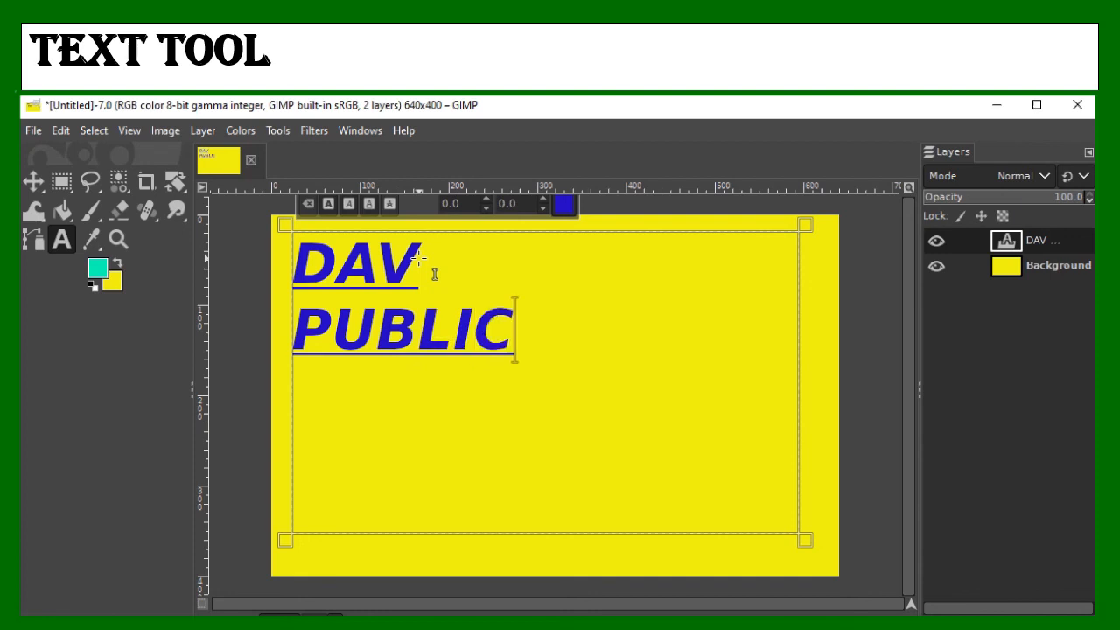
pyautogui.write(' SC')
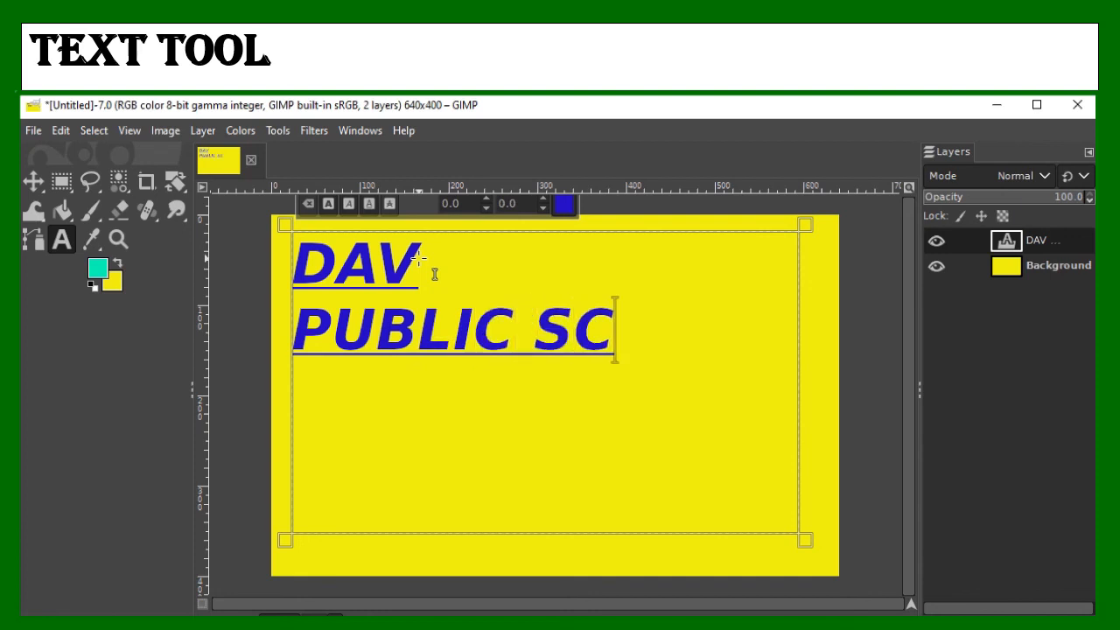
pyautogui.write('HOOL')
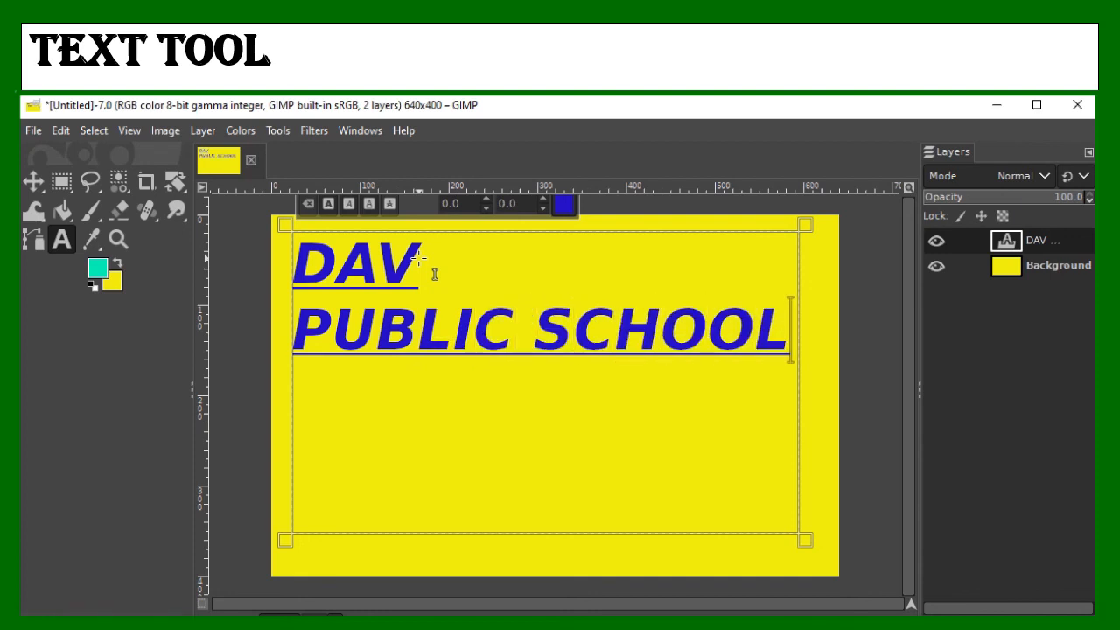
# Recolour the "PUBLIC SCHOOL" line red using a saved colour swatch.
pyautogui.moveTo(295, 323); pyautogui.dragTo(801, 343)
pyautogui.click(567, 206)
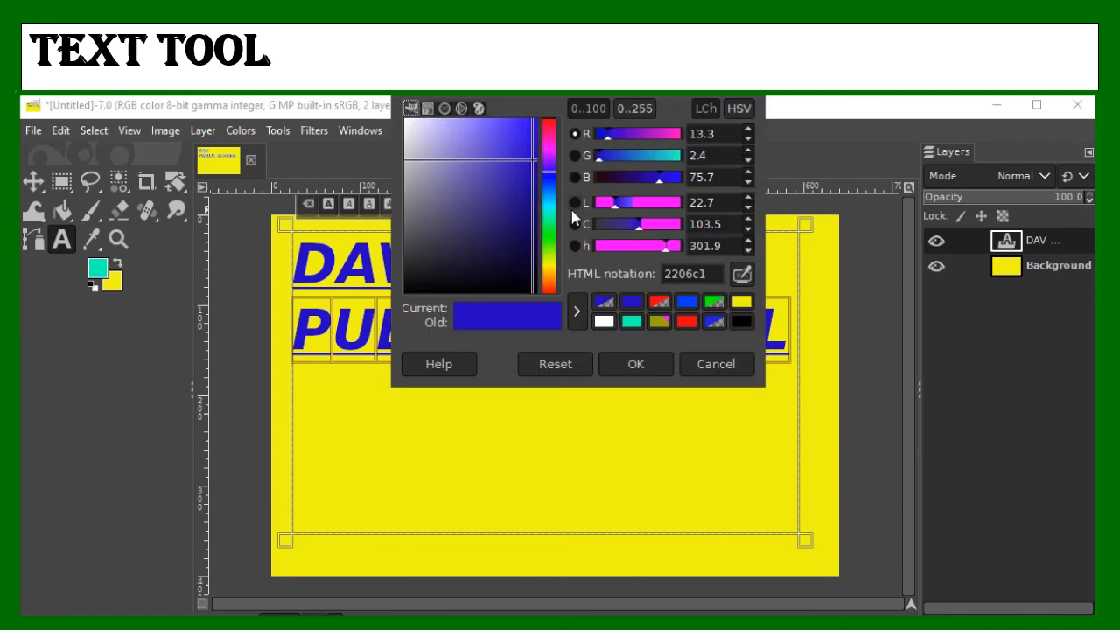
pyautogui.click(680, 316)
pyautogui.click(649, 363)
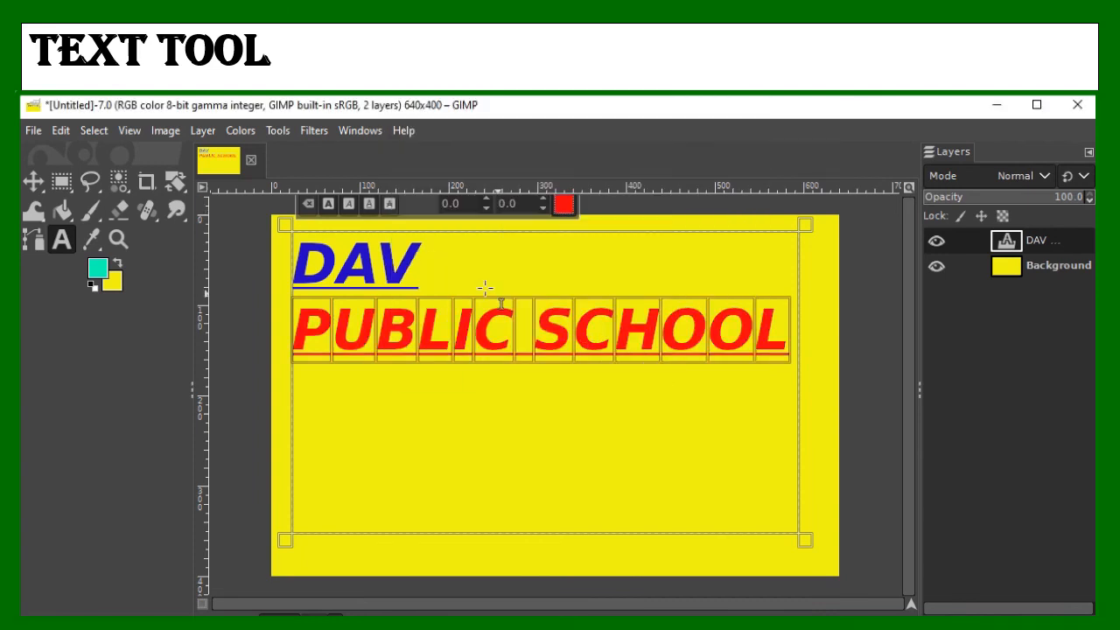
# Toggle bold off and on again for "PUBLIC SCHOOL", and remove its italic and underline formatting.
pyautogui.click(330, 203)
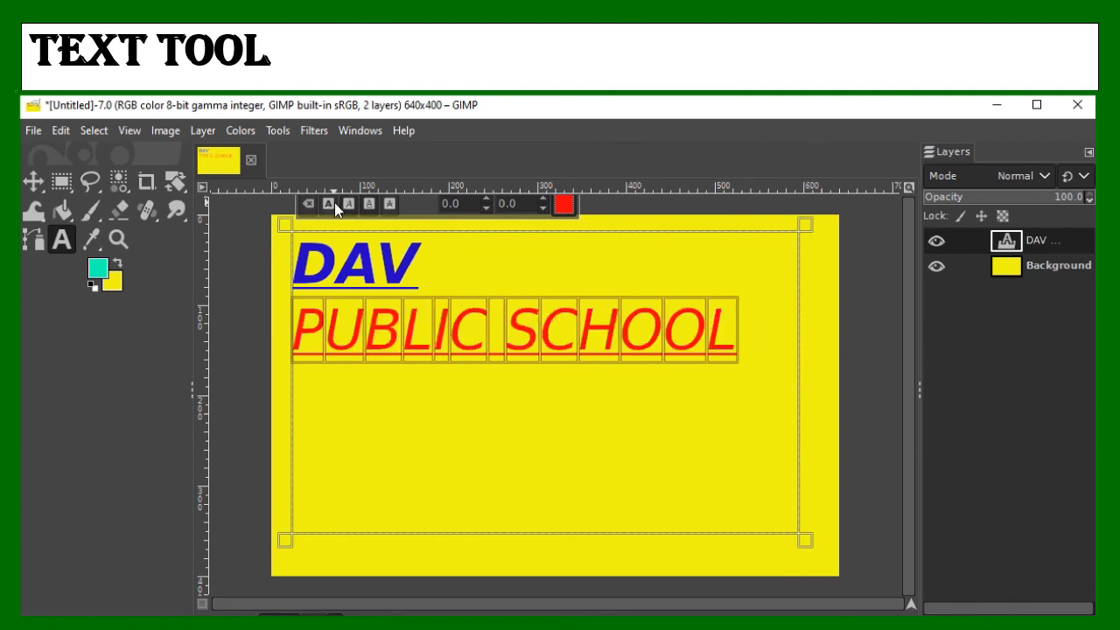
pyautogui.click(328, 203)
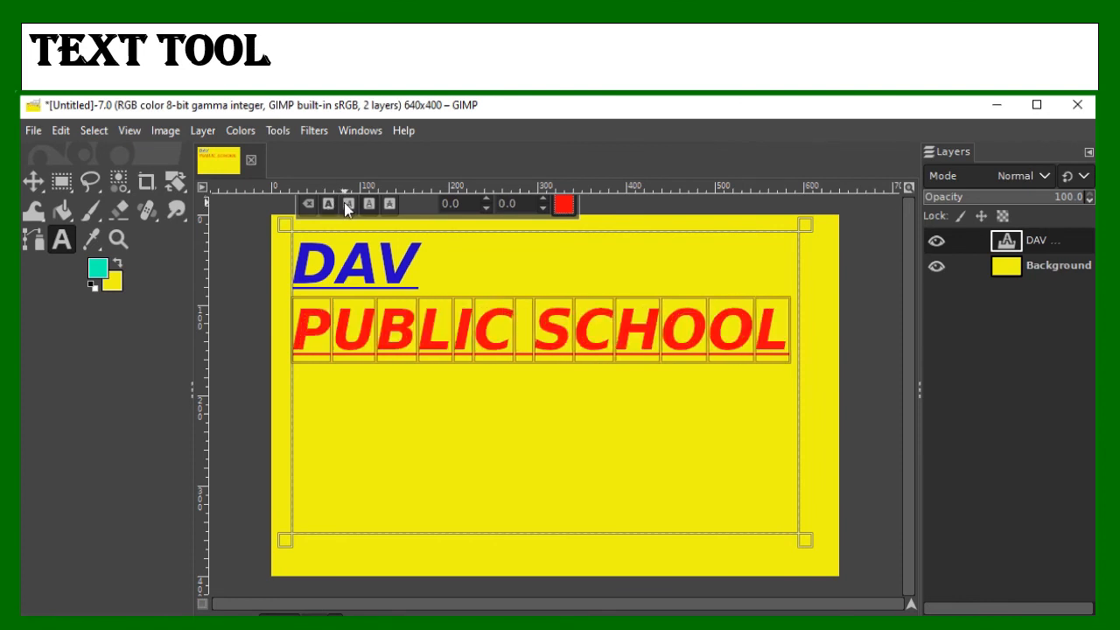
pyautogui.click(347, 202)
pyautogui.click(368, 203)
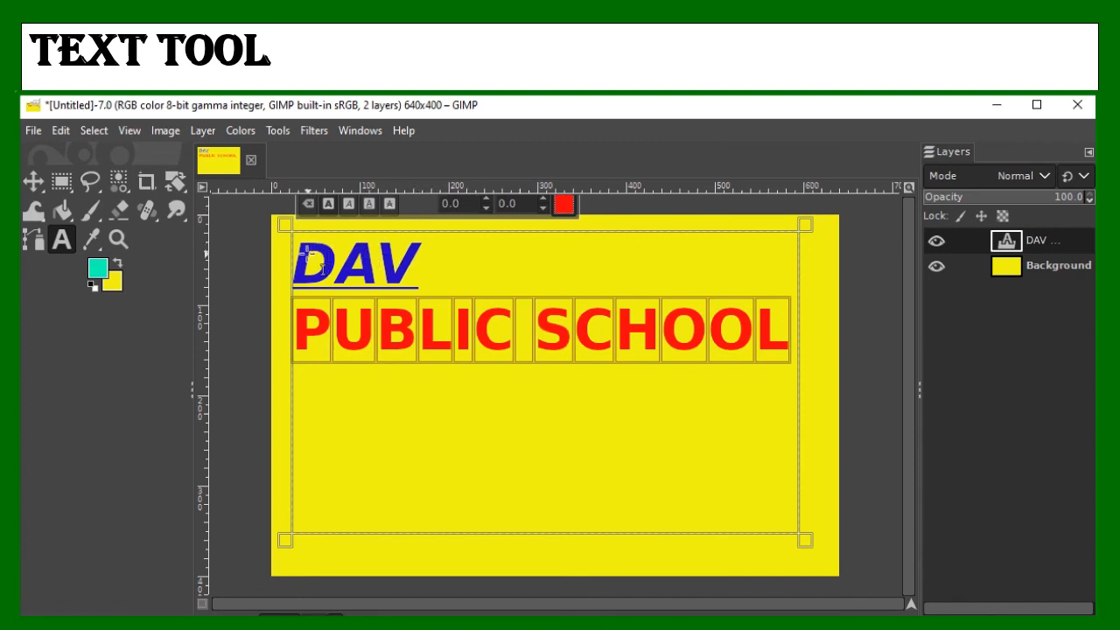
# Select both text lines and set their baseline to 10.
pyautogui.moveTo(305, 253); pyautogui.dragTo(808, 320)
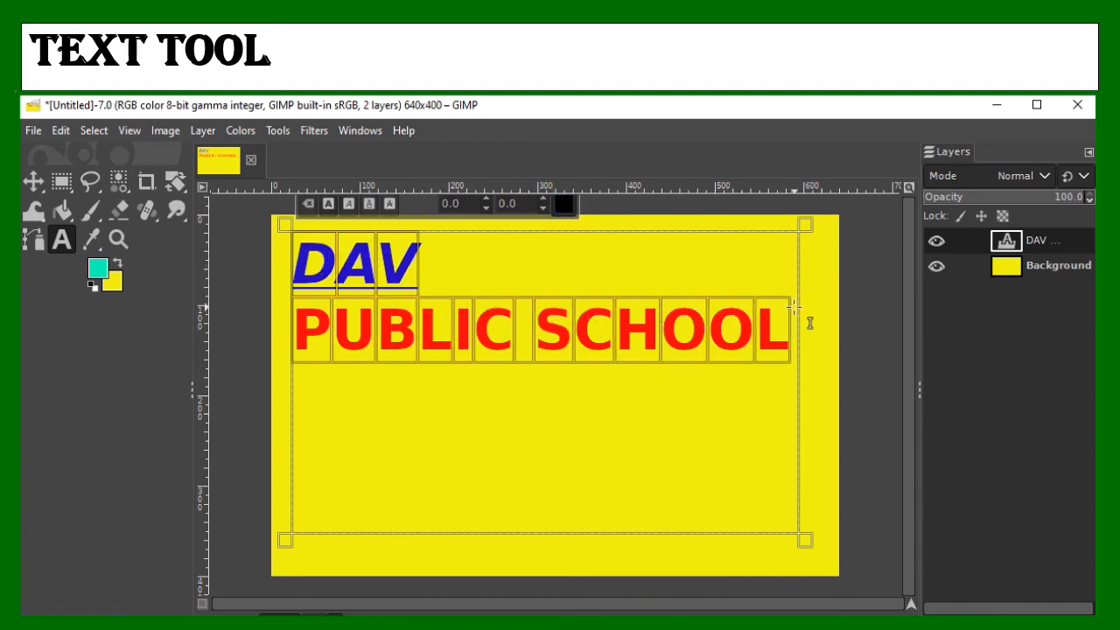
pyautogui.click(487, 199)
pyautogui.click(488, 200)
pyautogui.click(487, 200)
pyautogui.click(487, 200)
pyautogui.click(487, 199)
pyautogui.click(487, 199)
# Reselect both text lines and increase their kerning to 7.
pyautogui.moveTo(297, 264); pyautogui.dragTo(819, 308)
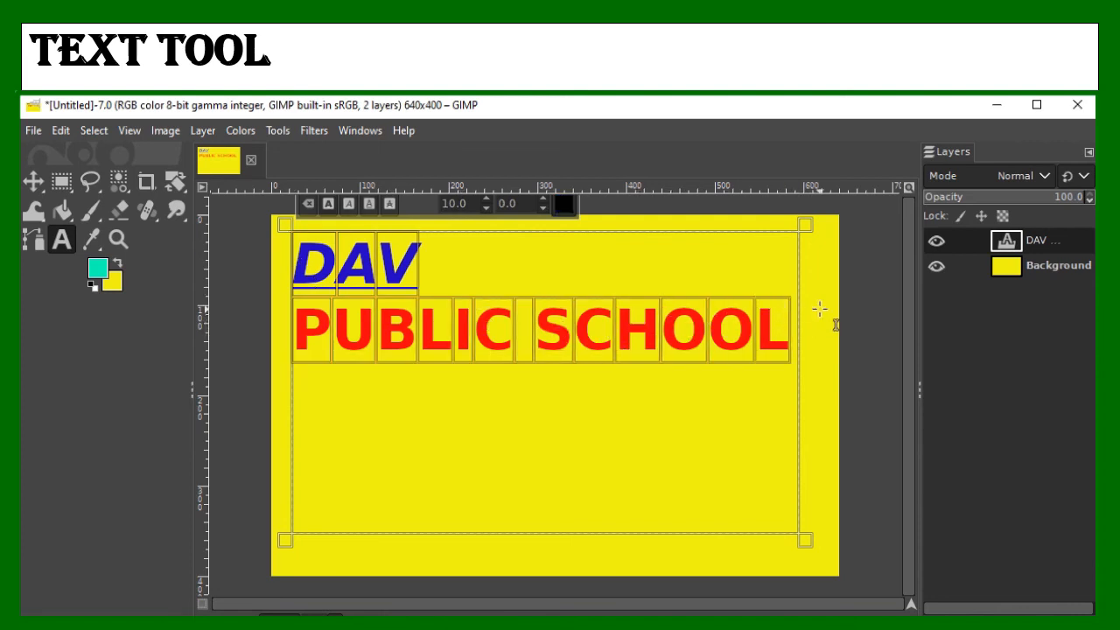
pyautogui.click(542, 199)
pyautogui.click(543, 199)
pyautogui.click(542, 199)
pyautogui.click(542, 200)
pyautogui.click(543, 200)
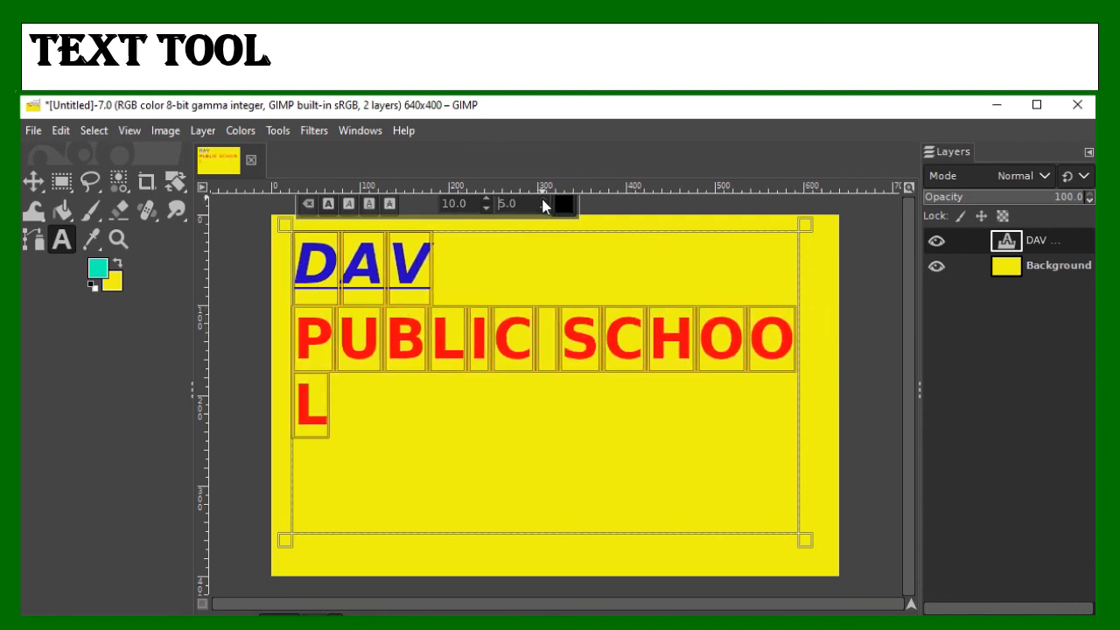
pyautogui.click(542, 200)
pyautogui.click(542, 200)
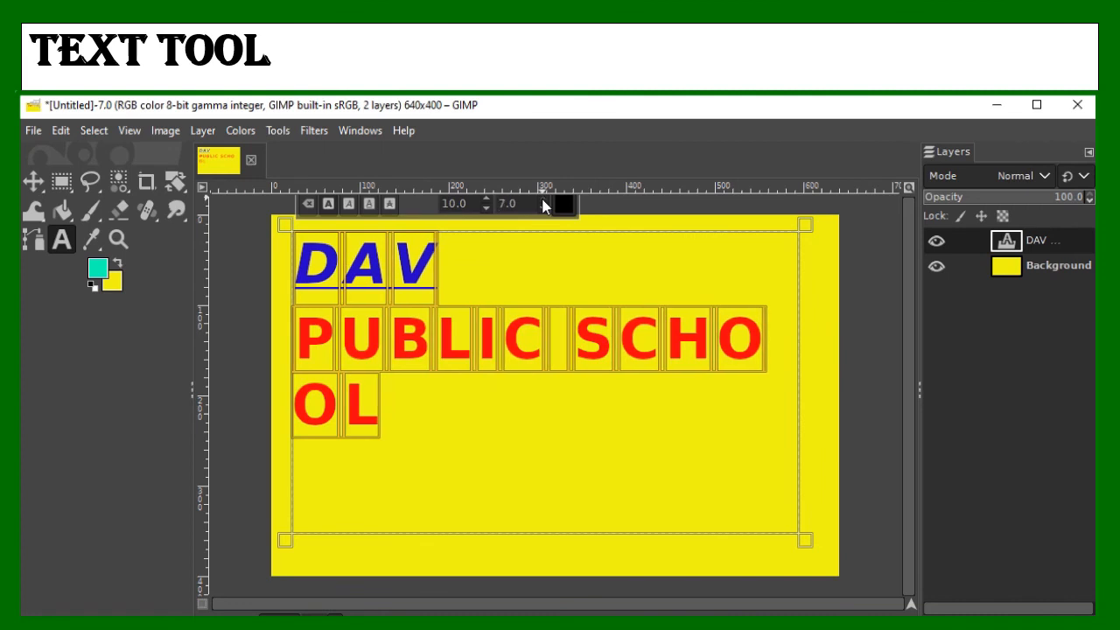
# Raise the baseline of the selected text lines to 13.
pyautogui.click(484, 200)
pyautogui.click(485, 200)
pyautogui.click(486, 199)
pyautogui.click(485, 200)
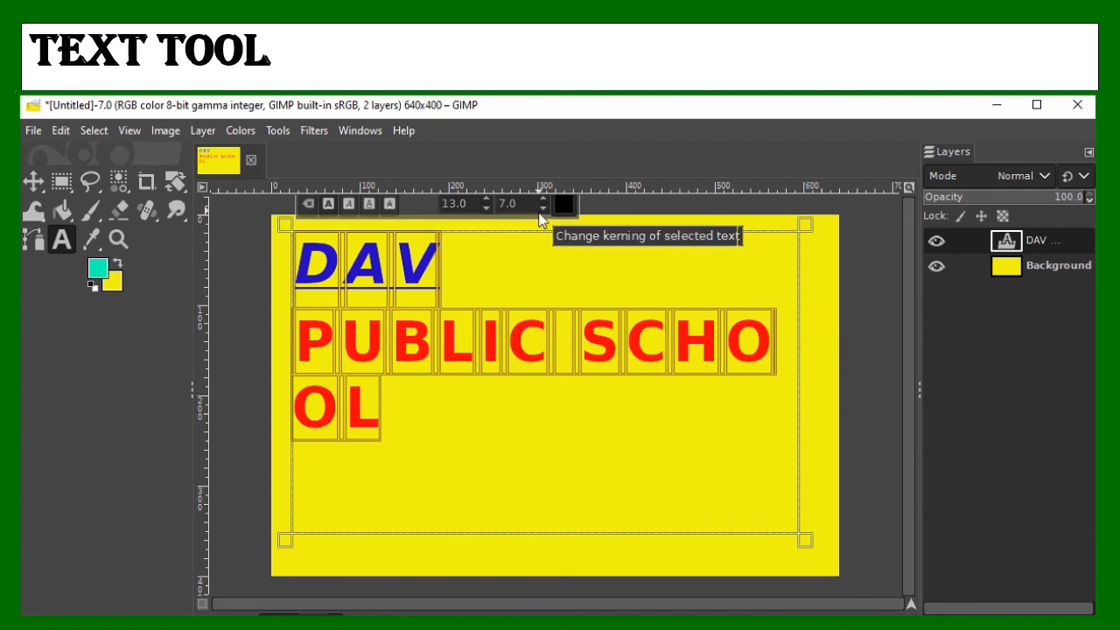
# Reduce the kerning of the selected text lines to bring the letters closer together.
pyautogui.click(542, 209)
pyautogui.click(543, 210)
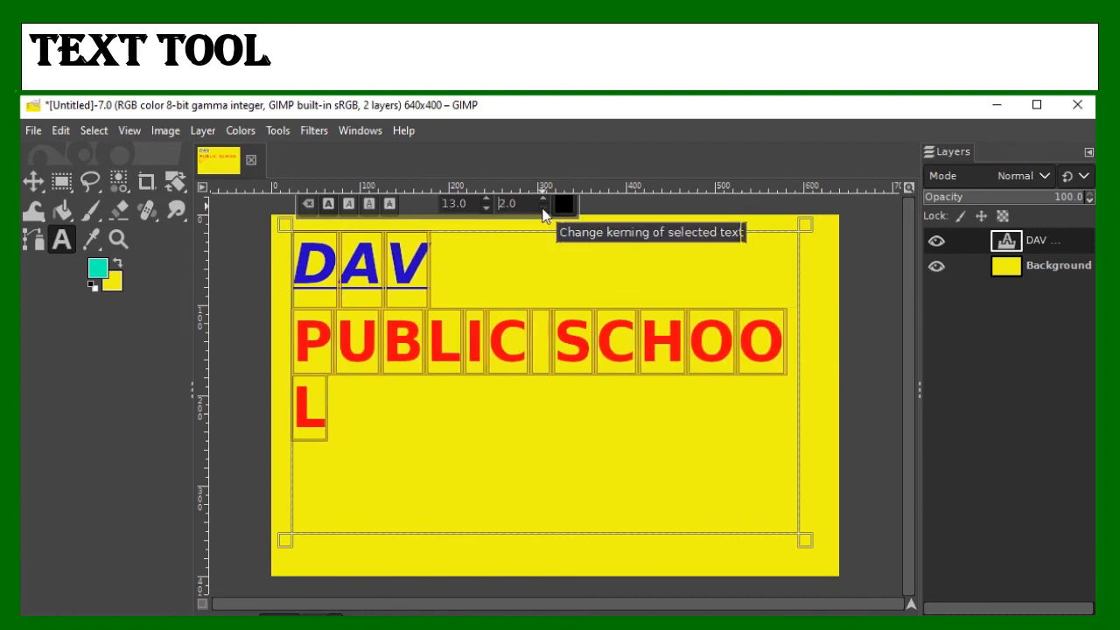
pyautogui.click(542, 210)
pyautogui.click(542, 210)
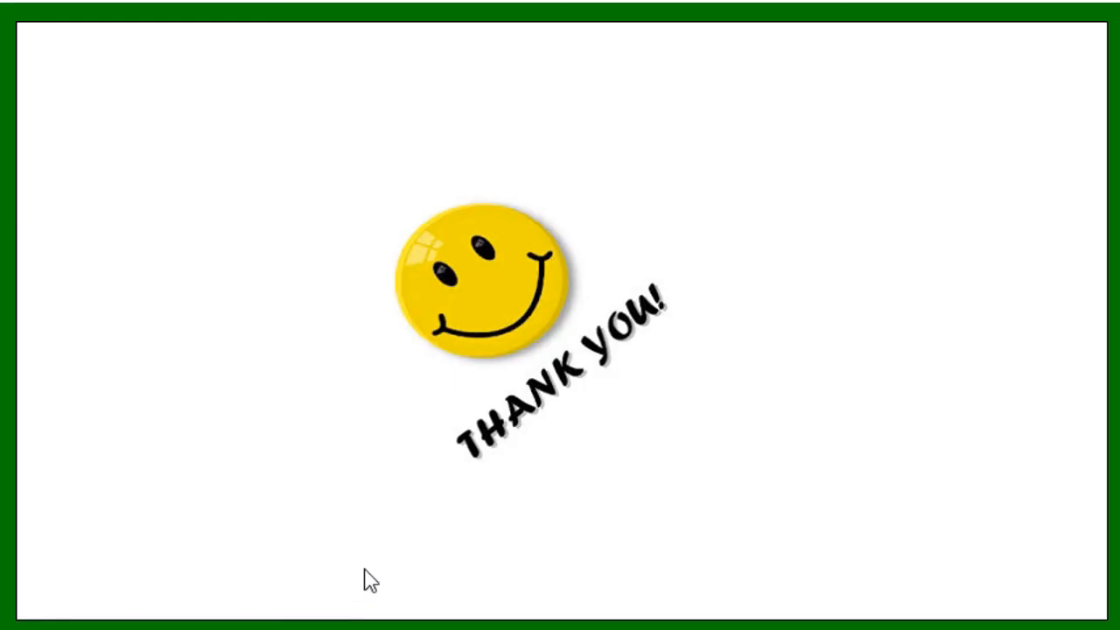